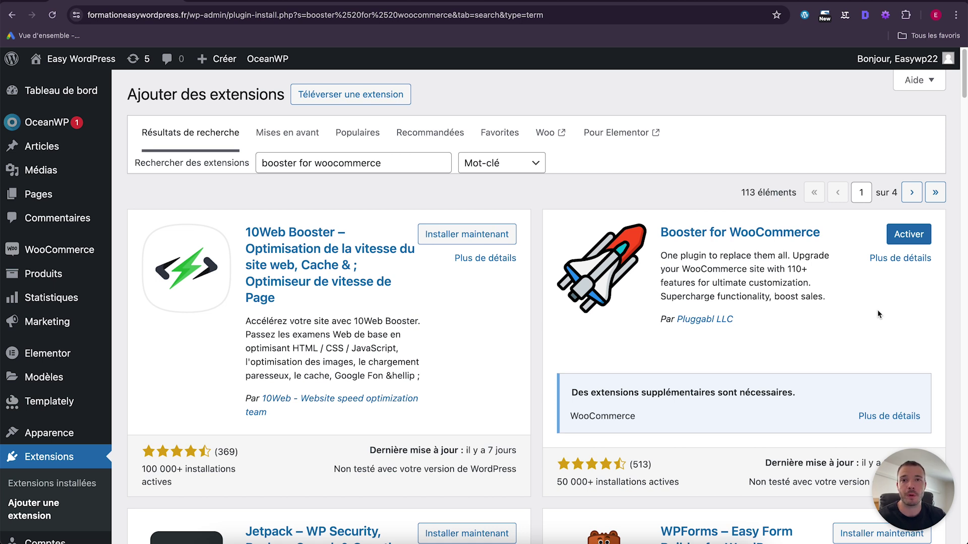
Activate the Booster for WooCommerce extension and launch its settings.
left_click(909, 233)
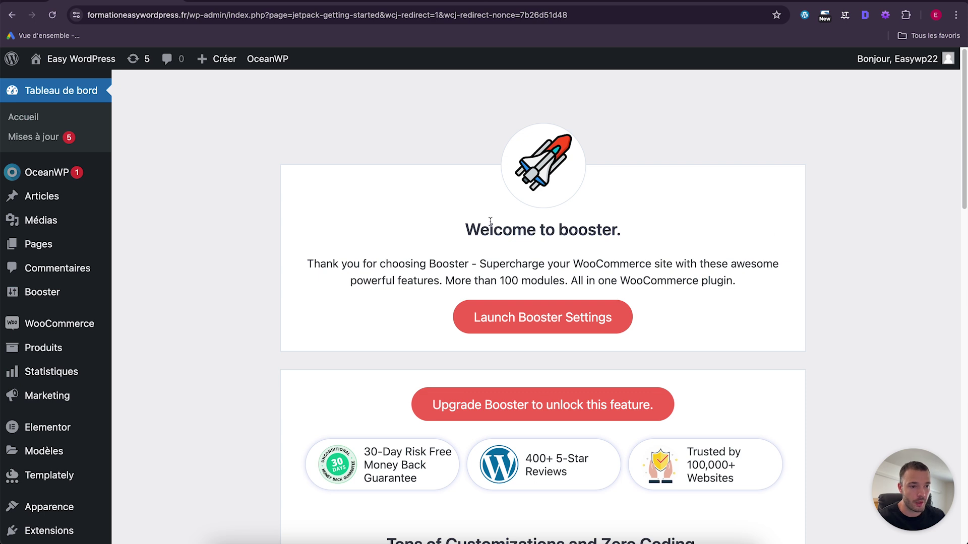
left_click(561, 319)
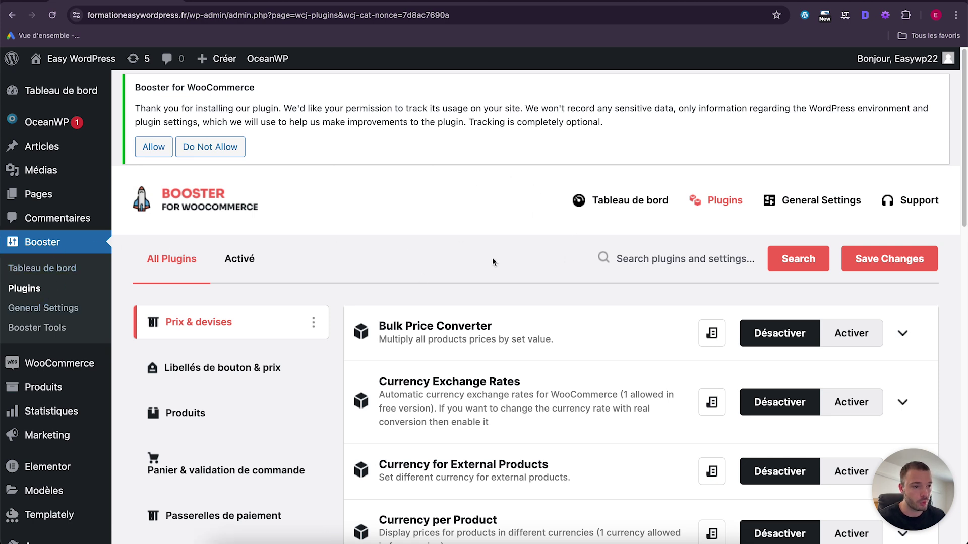
Examine Booster's module categories and the modules listed under Prix & devises.
scroll(492, 259, "down", 1)
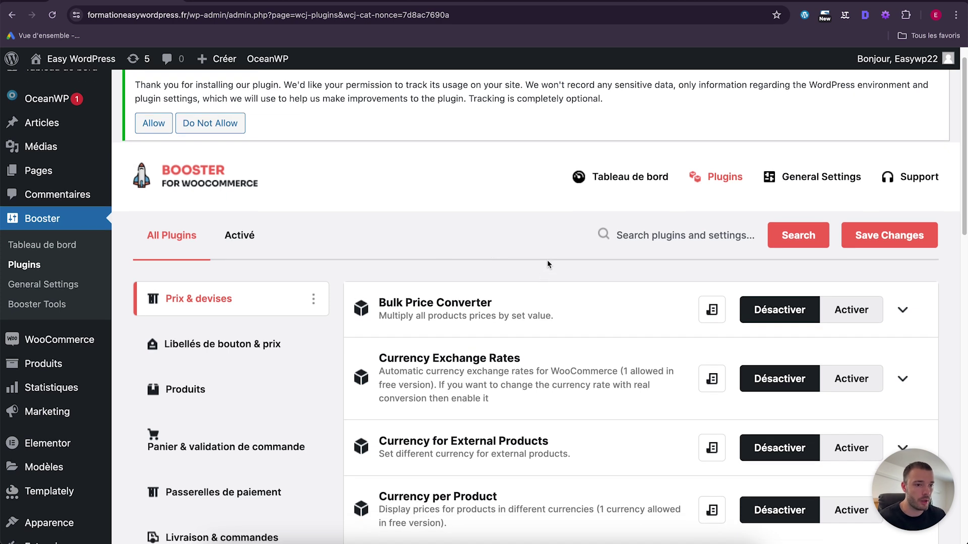
scroll(546, 259, "down", 5)
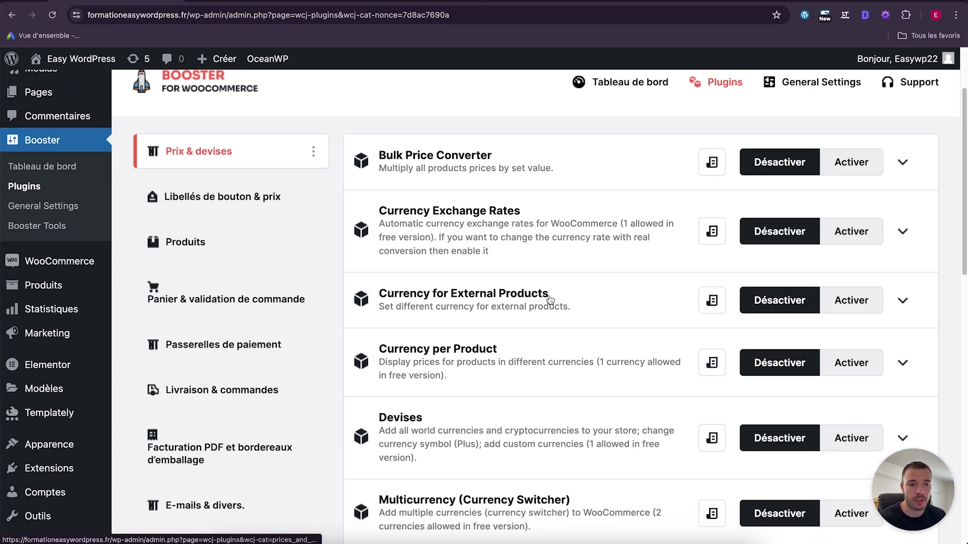
scroll(551, 300, "down", 1)
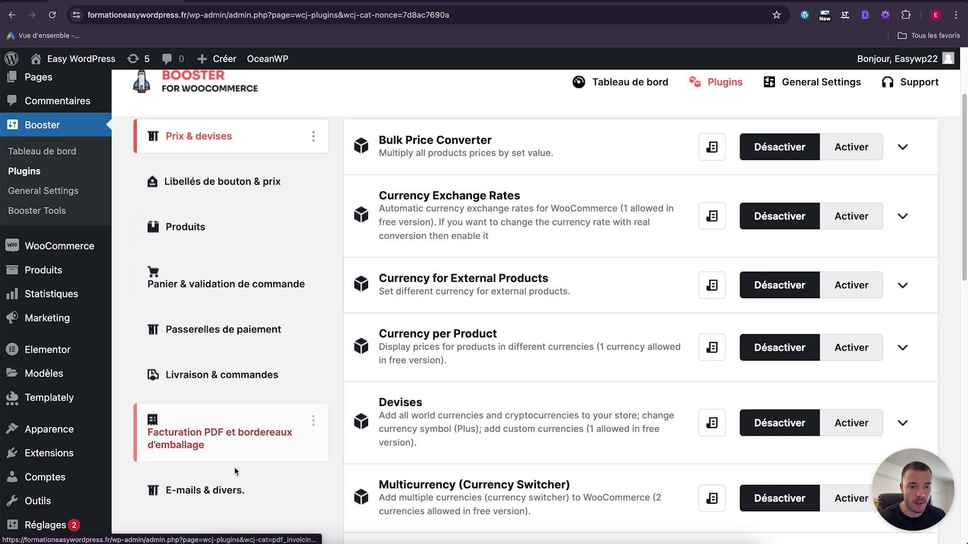
scroll(237, 147, "up", 1)
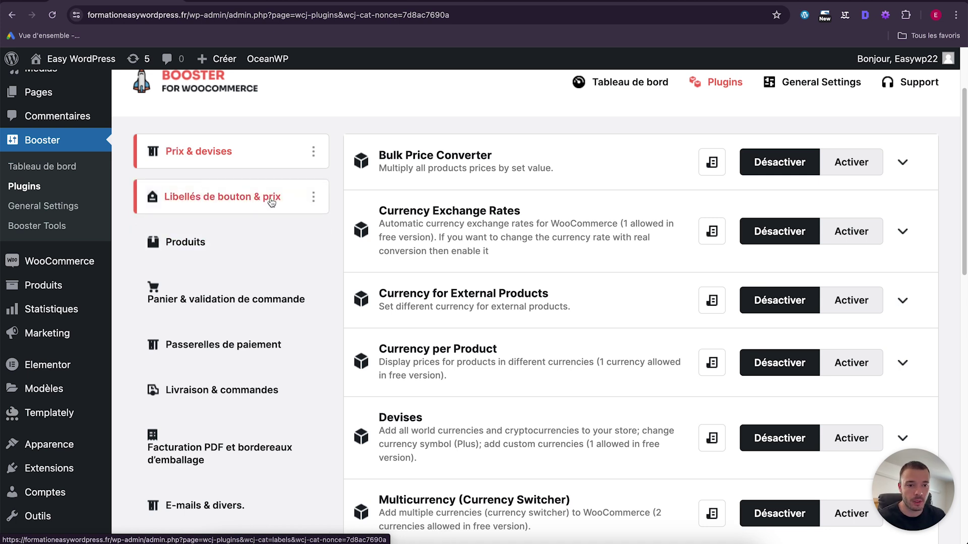
scroll(276, 240, "down", 3)
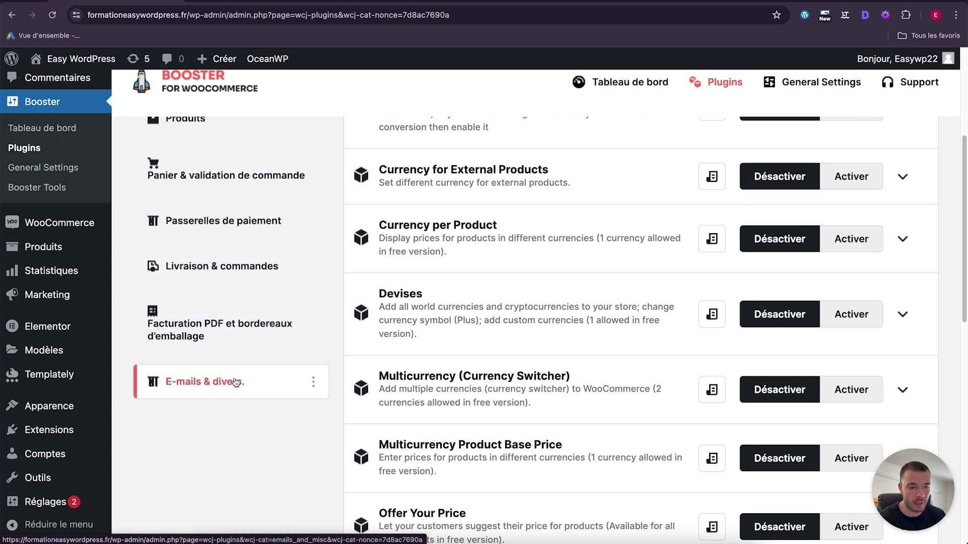
scroll(236, 383, "up", 3)
scroll(739, 270, "down", 4)
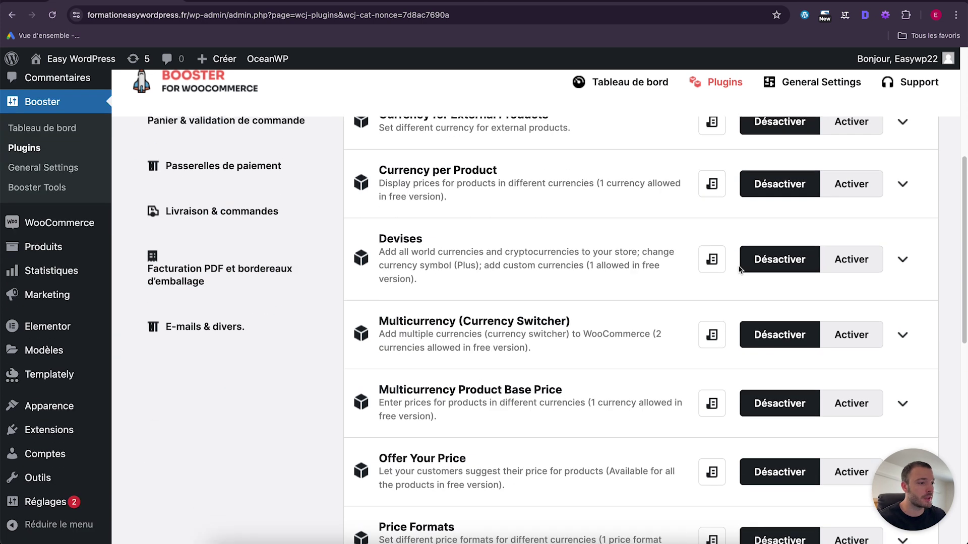
scroll(739, 269, "down", 8)
scroll(643, 293, "up", 10)
scroll(643, 293, "down", 2)
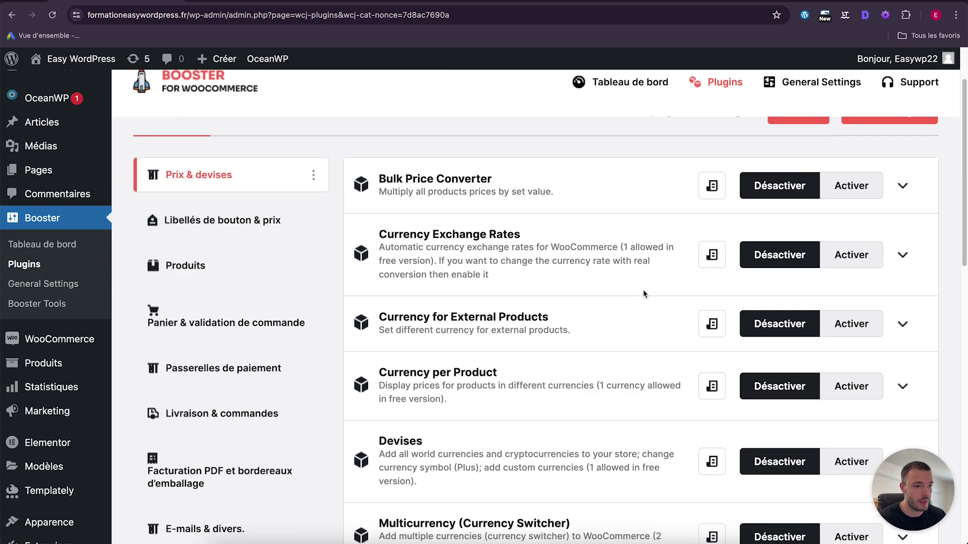
scroll(644, 293, "down", 1)
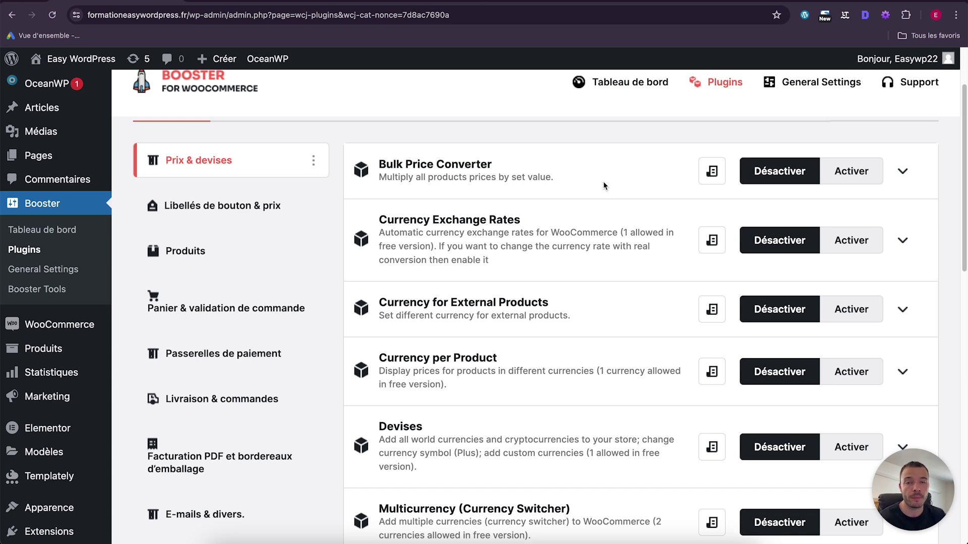
Switch on the Devises module and open its settings.
scroll(591, 261, "down", 4)
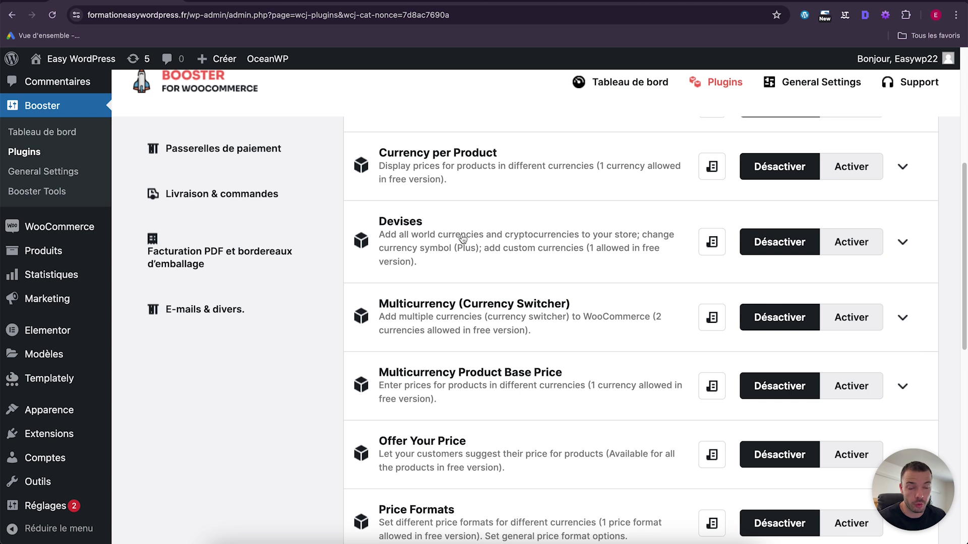
left_click(855, 246)
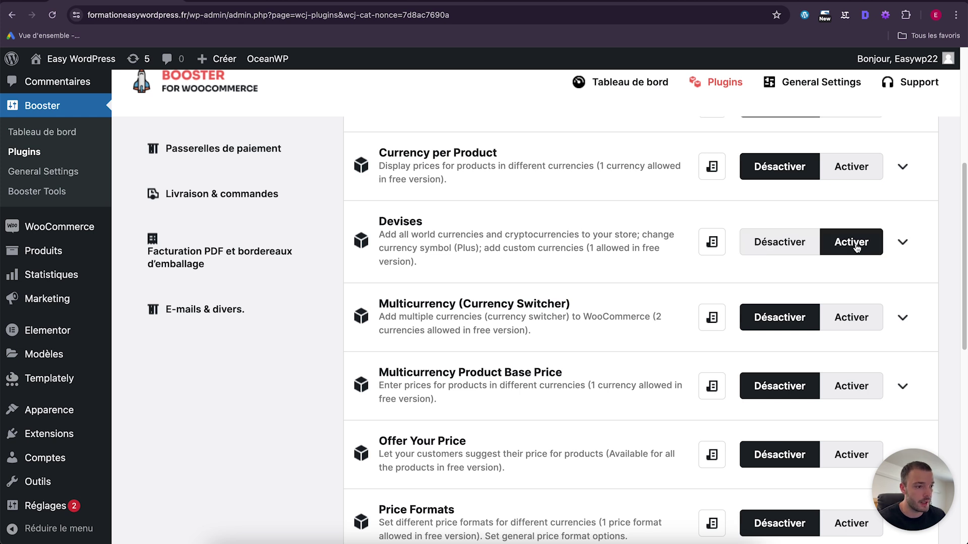
left_click(903, 245)
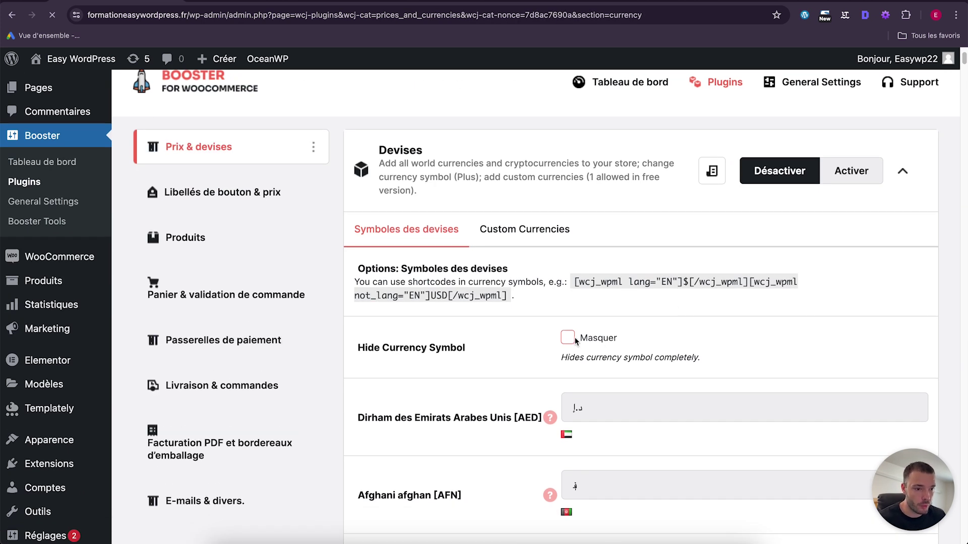
Review the currency symbols and custom currency settings of the Devises module, then collapse it.
scroll(525, 375, "down", 4)
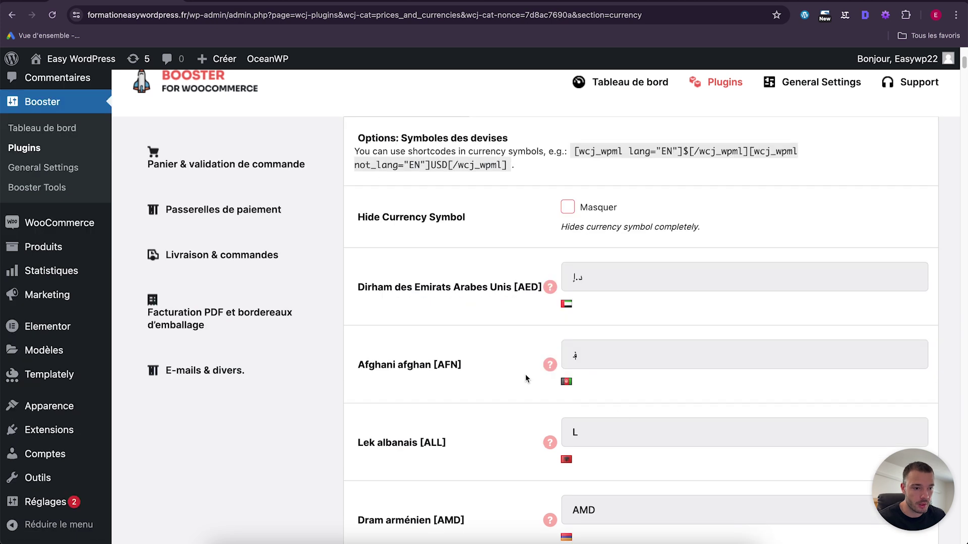
scroll(508, 381, "down", 15)
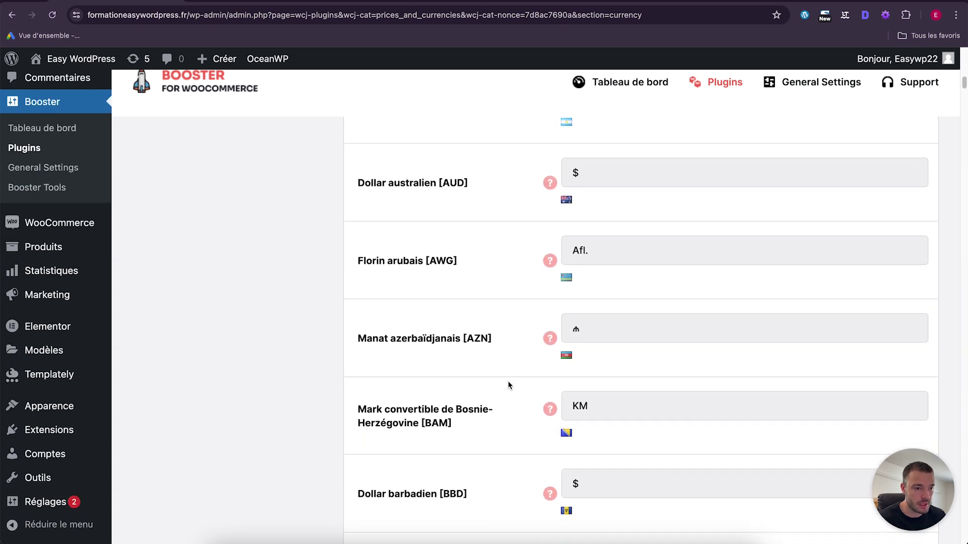
mouse_move(964, 71)
left_mouse_down()
mouse_move(961, 152)
mouse_move(964, 76)
left_mouse_up()
scroll(726, 223, "up", 8)
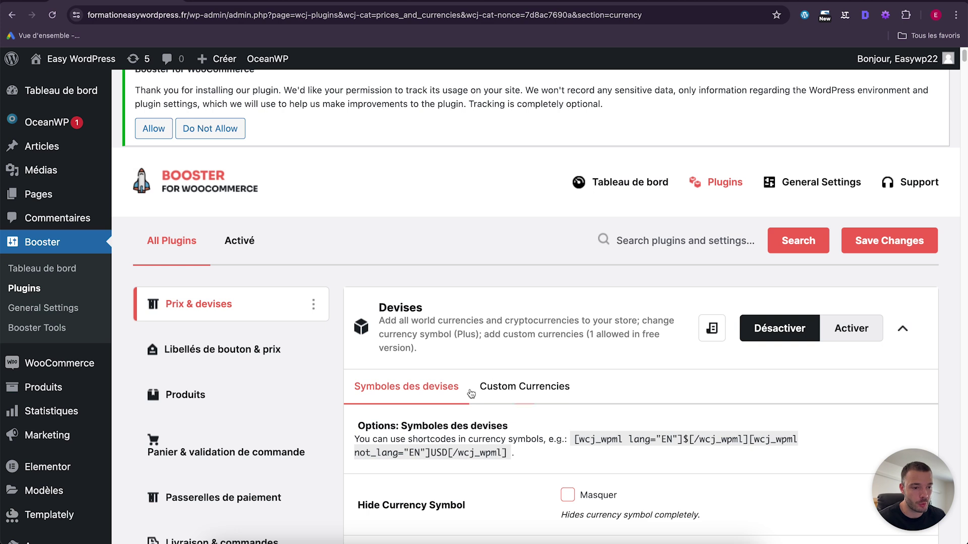
left_click(520, 386)
scroll(549, 356, "down", 5)
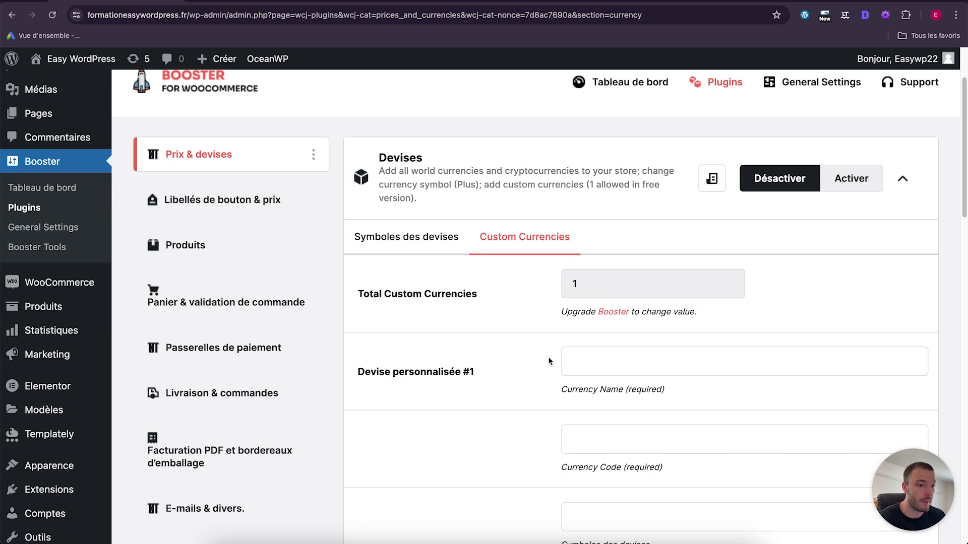
scroll(478, 366, "up", 5)
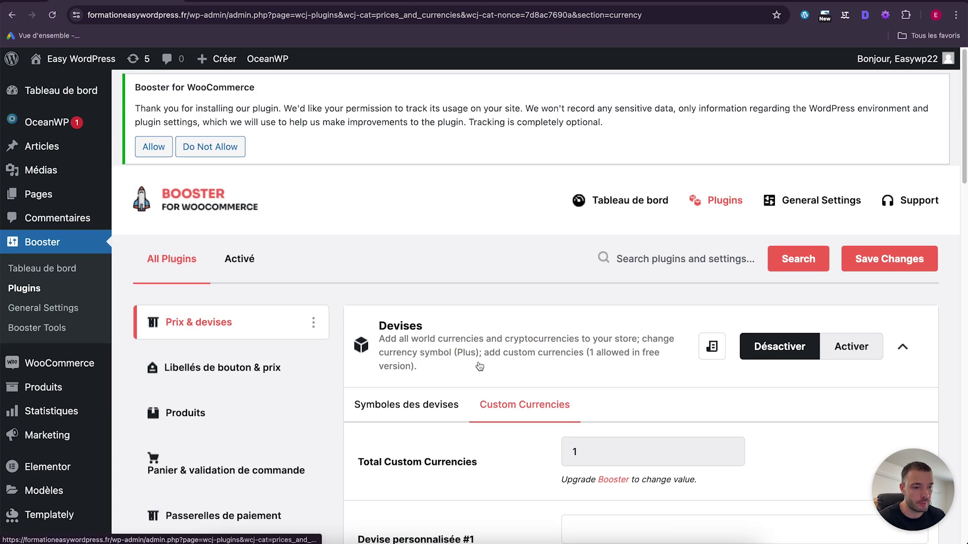
left_click(905, 341)
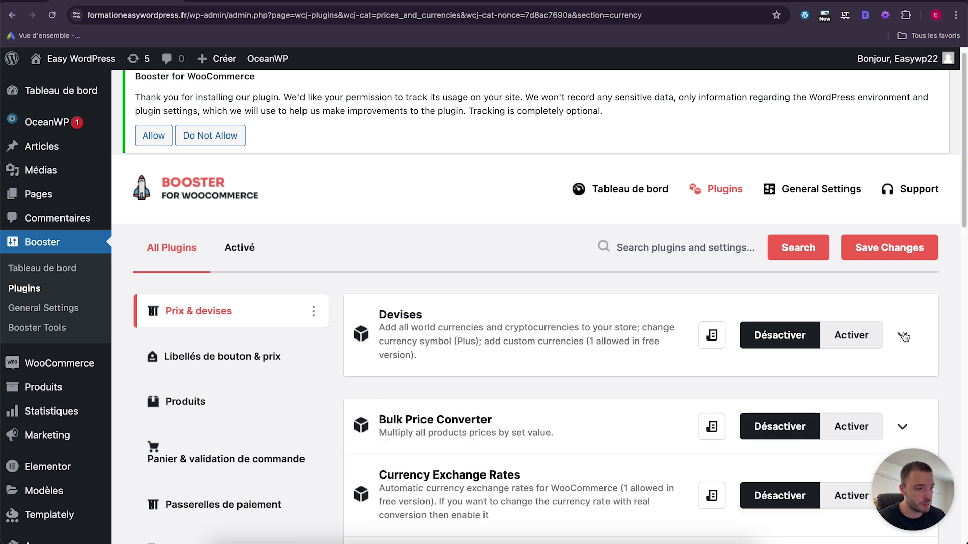
Look through the remaining Prix & devises modules, from Bulk Price Converter down to Wholesale Price.
scroll(590, 323, "down", 5)
scroll(555, 292, "up", 2)
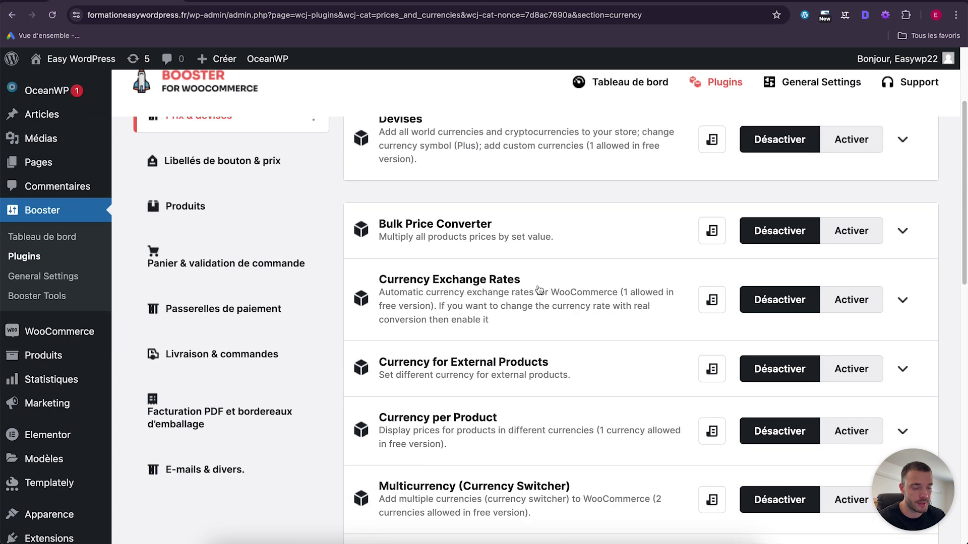
scroll(570, 295, "down", 3)
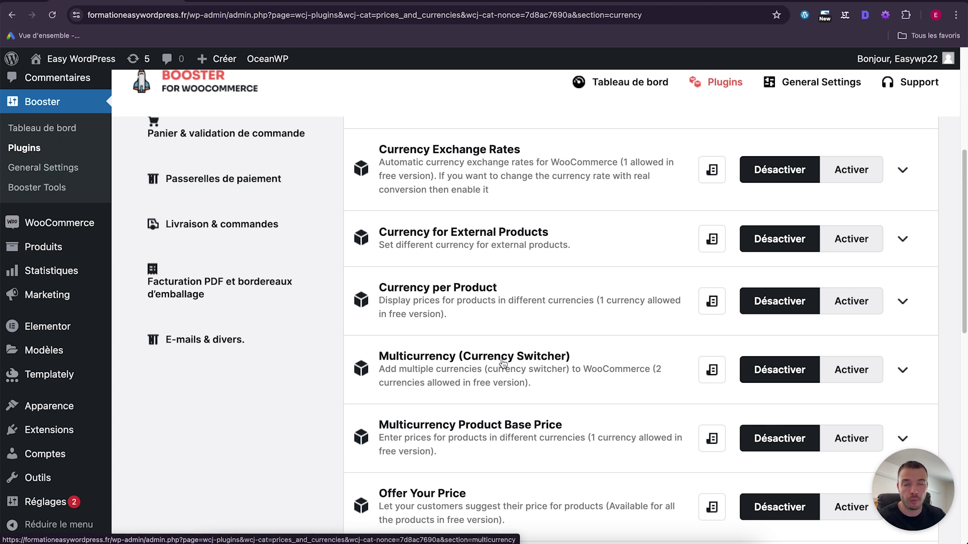
scroll(503, 363, "down", 2)
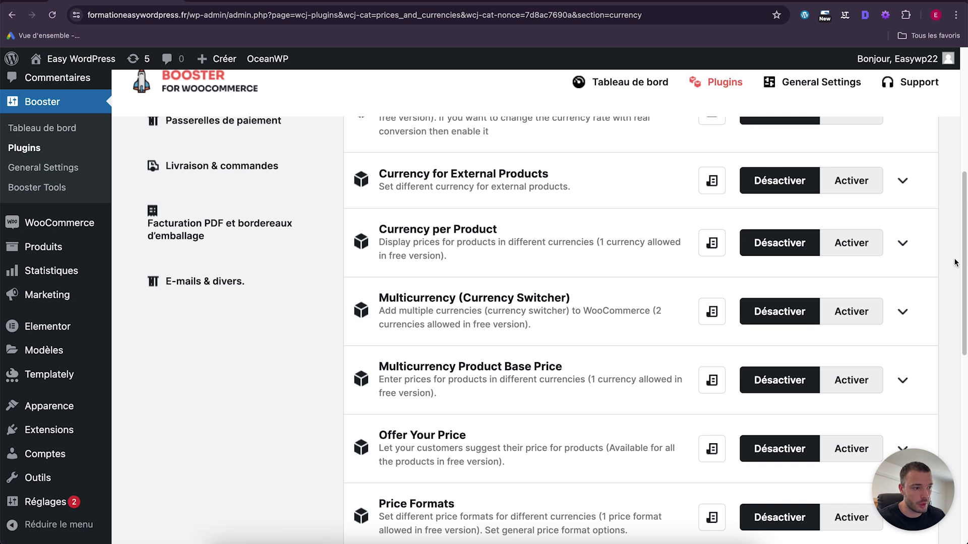
left_click_drag(964, 258, 964, 362)
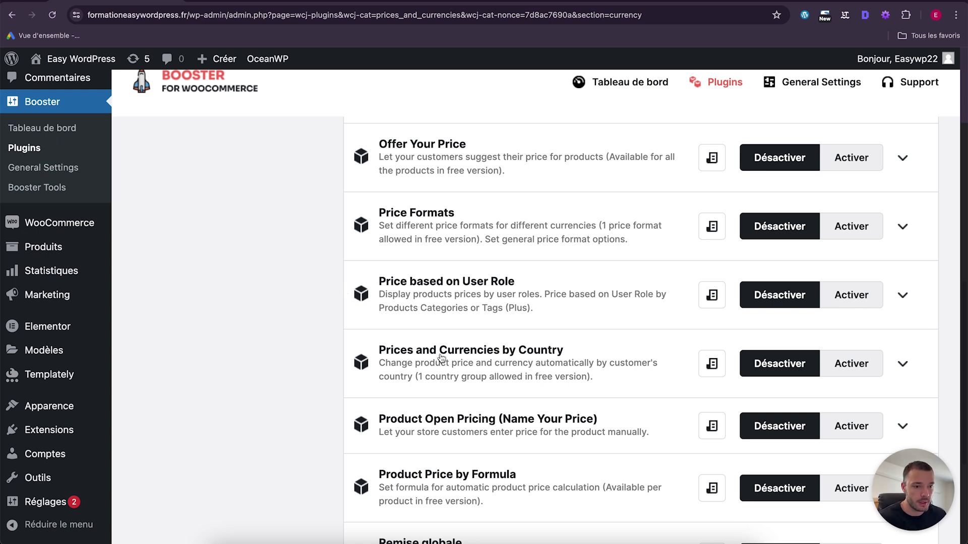
scroll(484, 353, "down", 3)
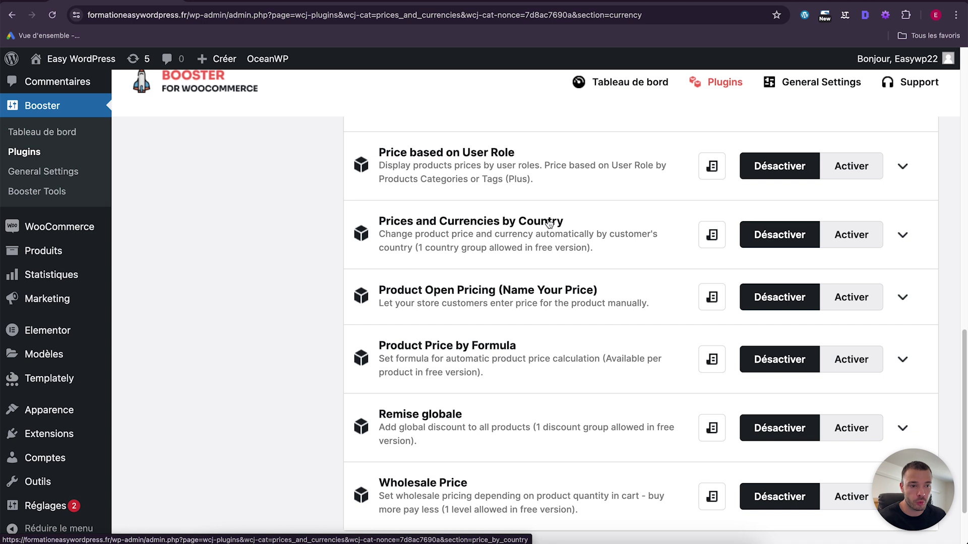
scroll(549, 224, "down", 1)
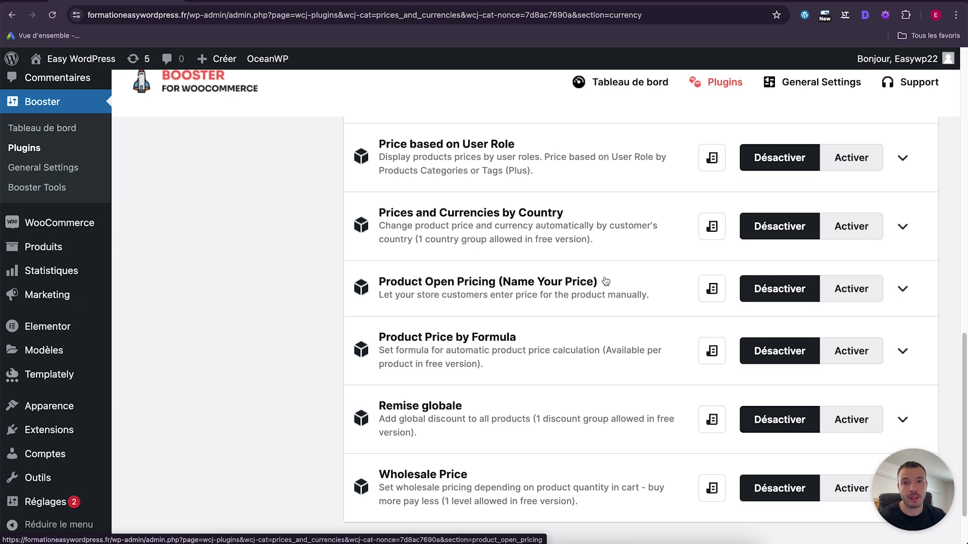
scroll(605, 281, "down", 2)
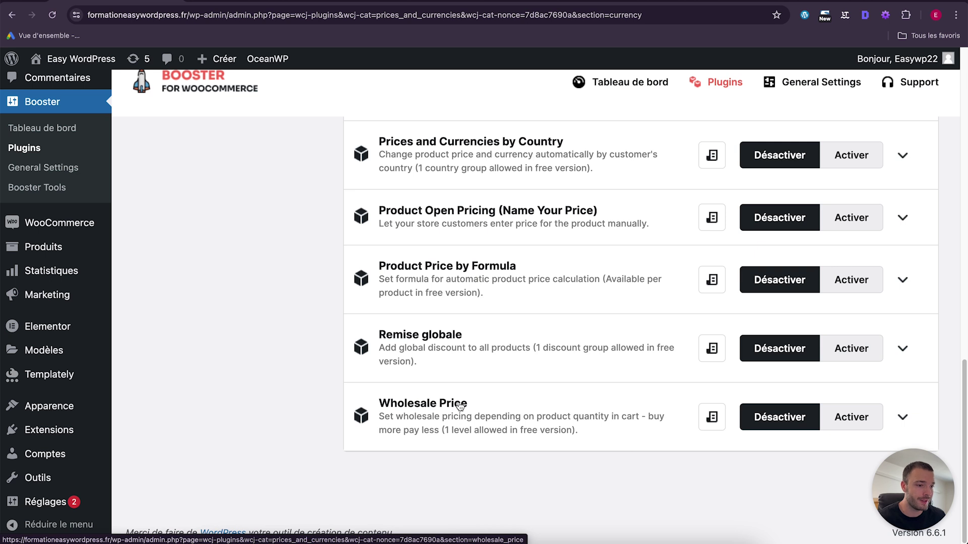
Activate the Wholesale Price module and save the changes.
left_click(856, 421)
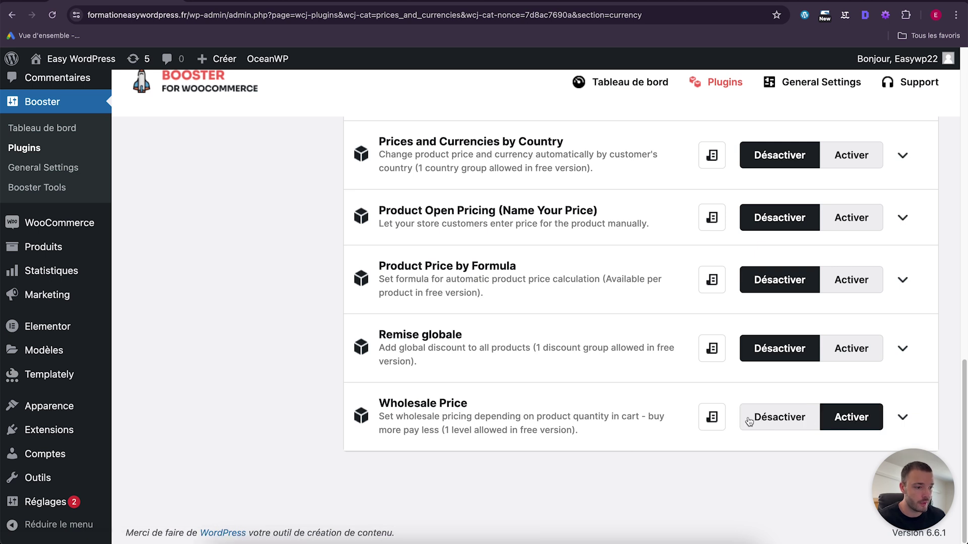
scroll(748, 422, "up", 3)
scroll(749, 422, "up", 10)
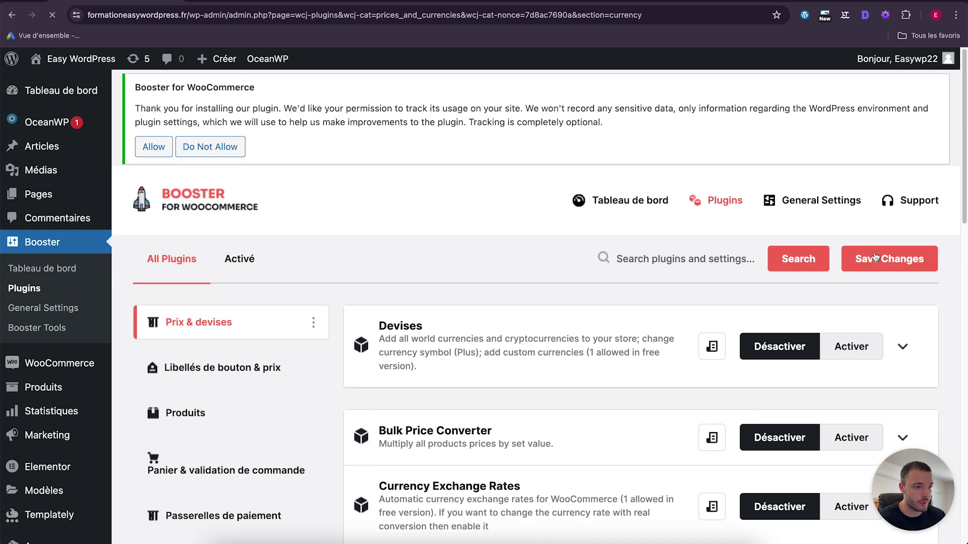
left_click(872, 259)
Open the product Peluche ourson blanche for editing from the list of all products and go to its Booster: Wholesale Price section.
mouse_move(107, 393)
left_click(175, 391)
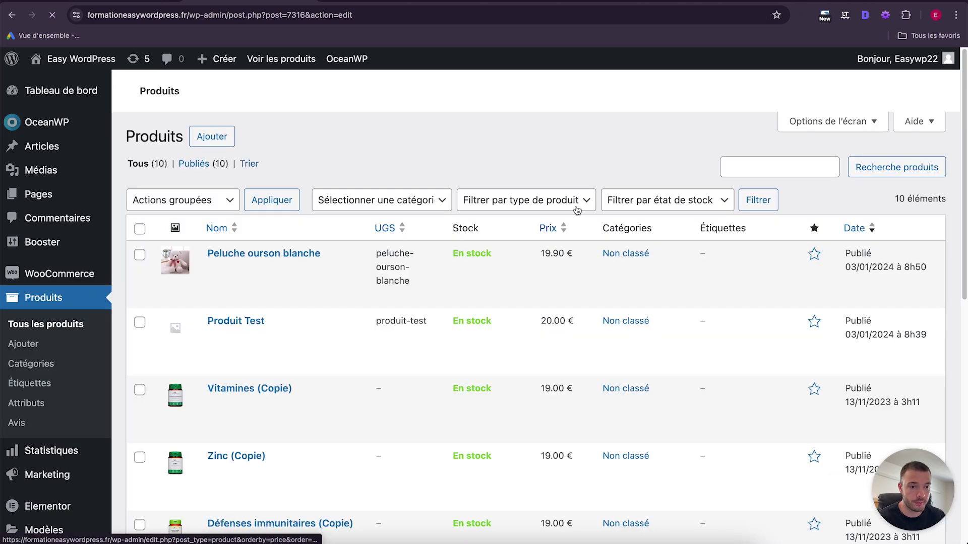
scroll(505, 261, "down", 10)
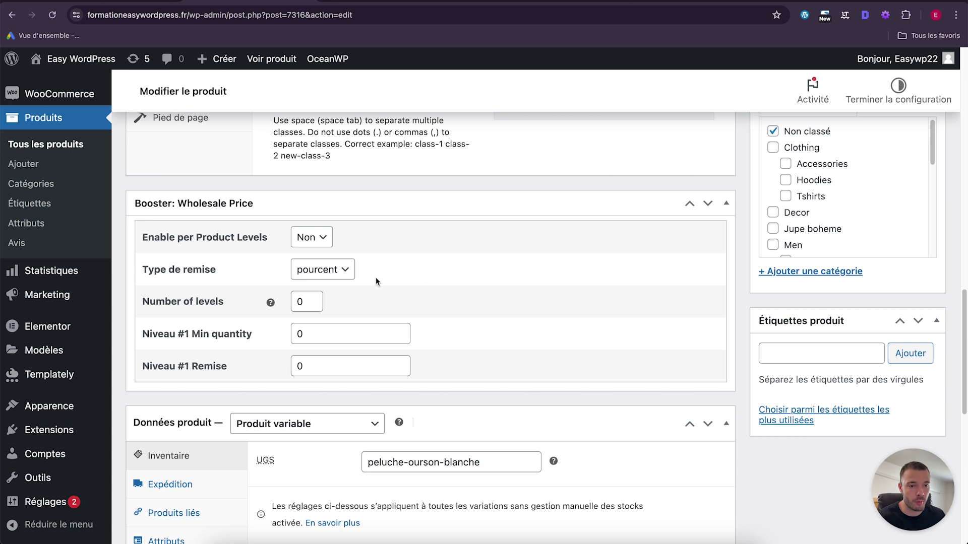
Set the first wholesale level to a minimum quantity of 10 and a discount of 10, keeping the discount type pourcent.
left_click_drag(329, 339, 300, 335)
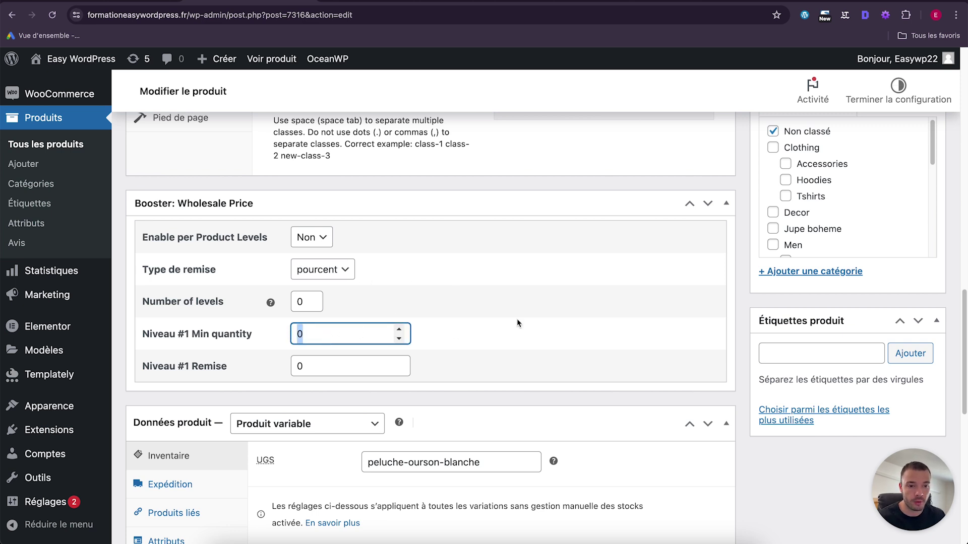
type("10")
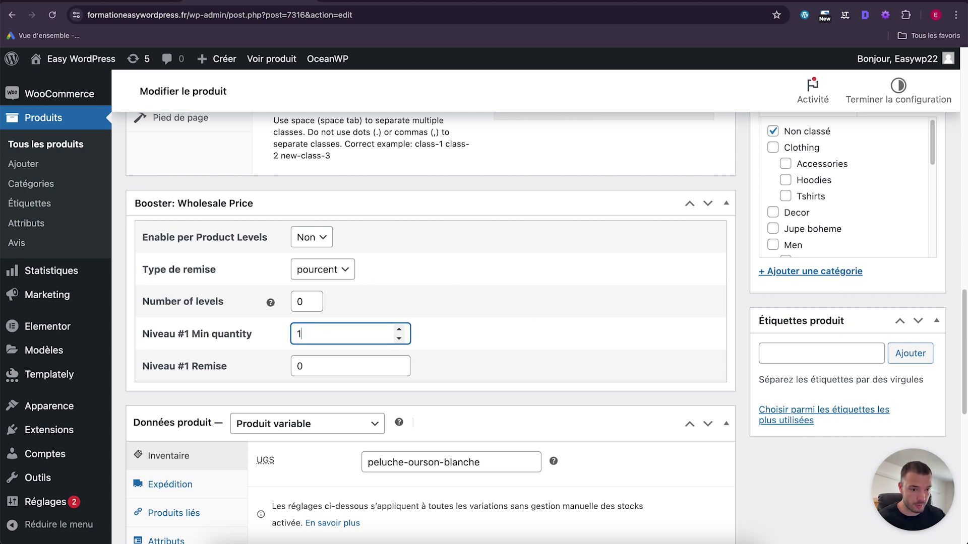
left_click(357, 361)
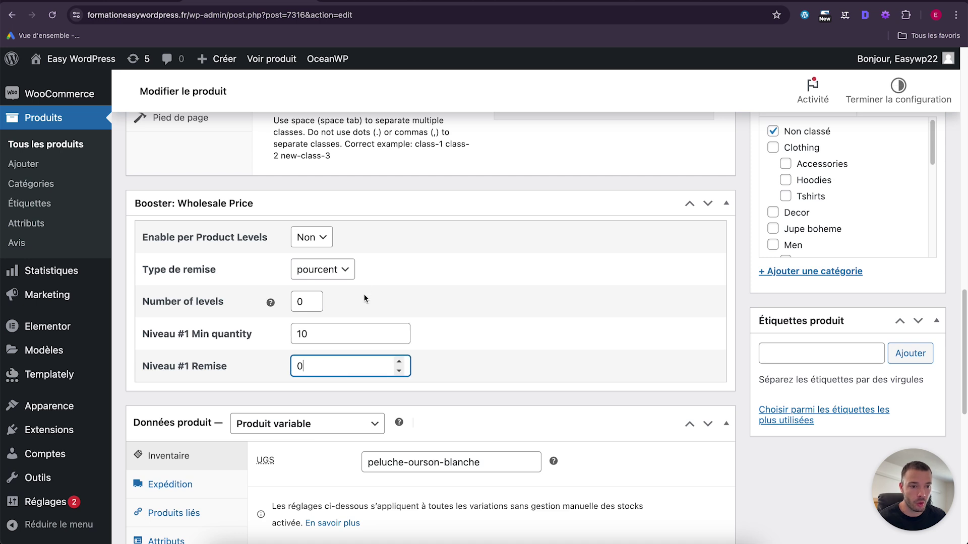
left_click(347, 272)
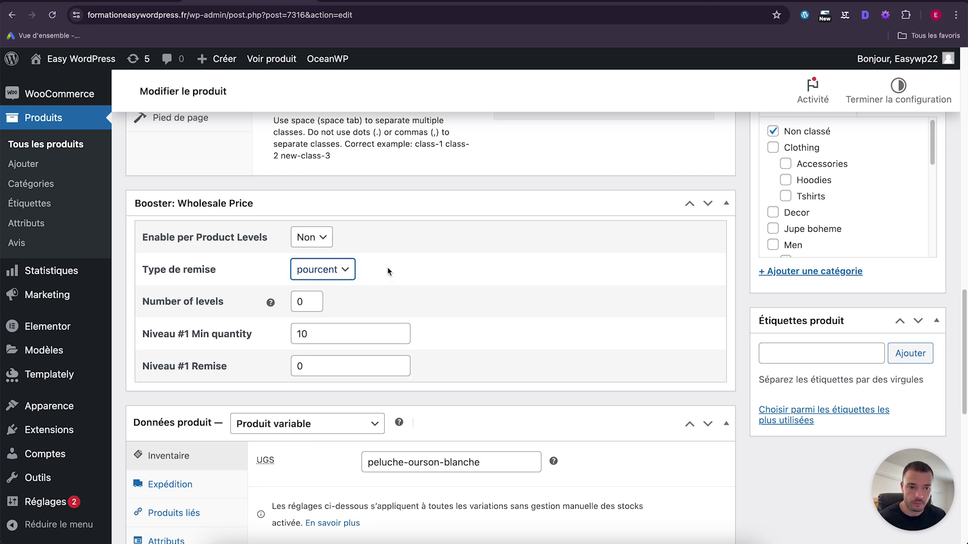
double_click(352, 361)
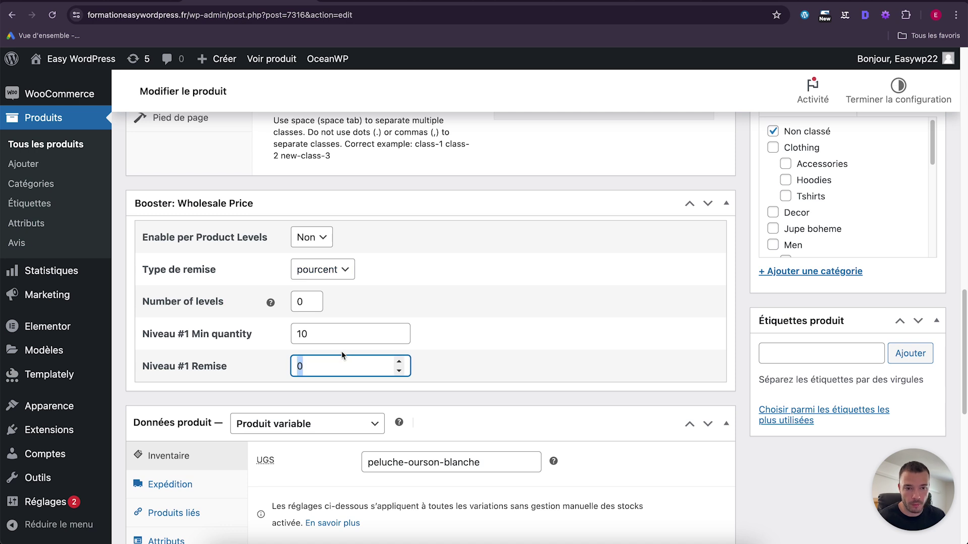
type("10")
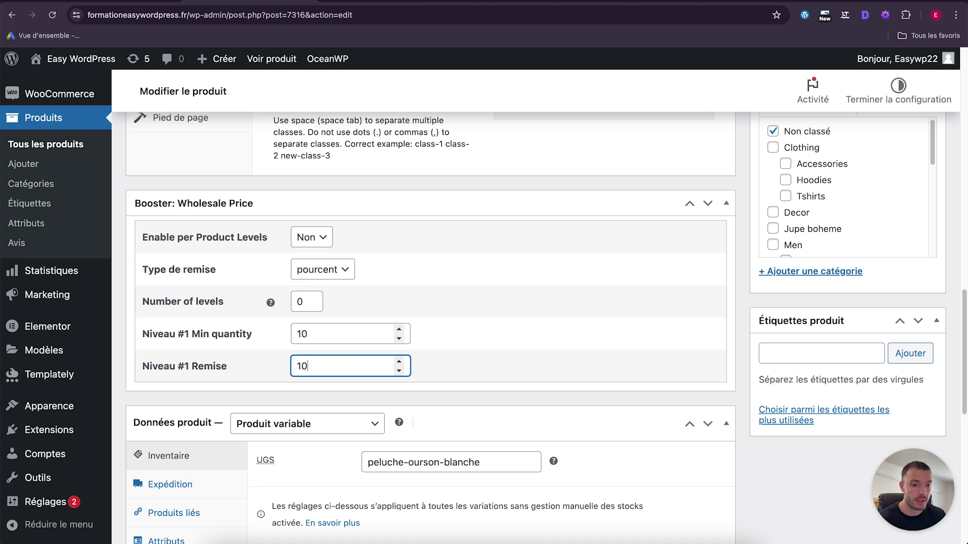
left_click(463, 367)
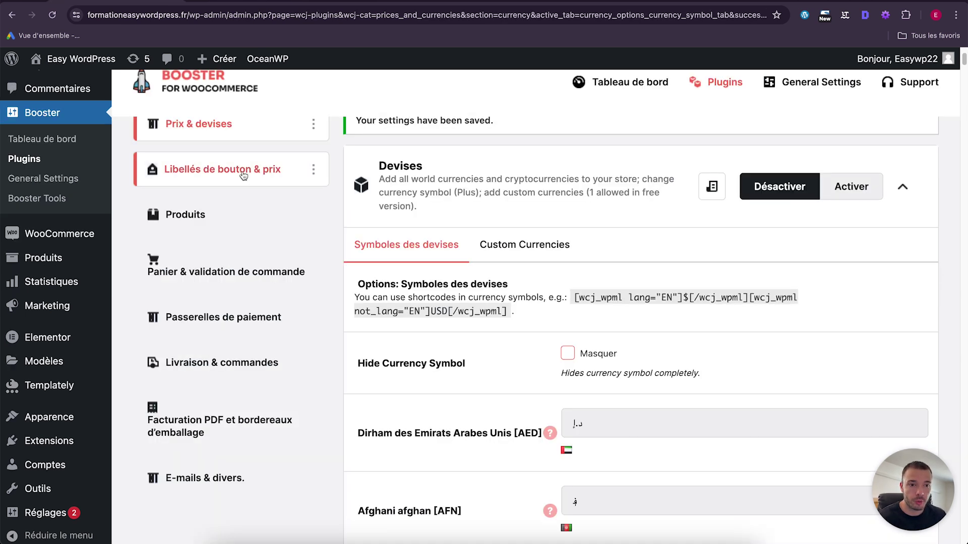
Open the Libellés de bouton & prix category and review the Add to Cart Button Labels options per category, per product and per product type.
scroll(246, 212, "up", 1)
left_click(246, 204)
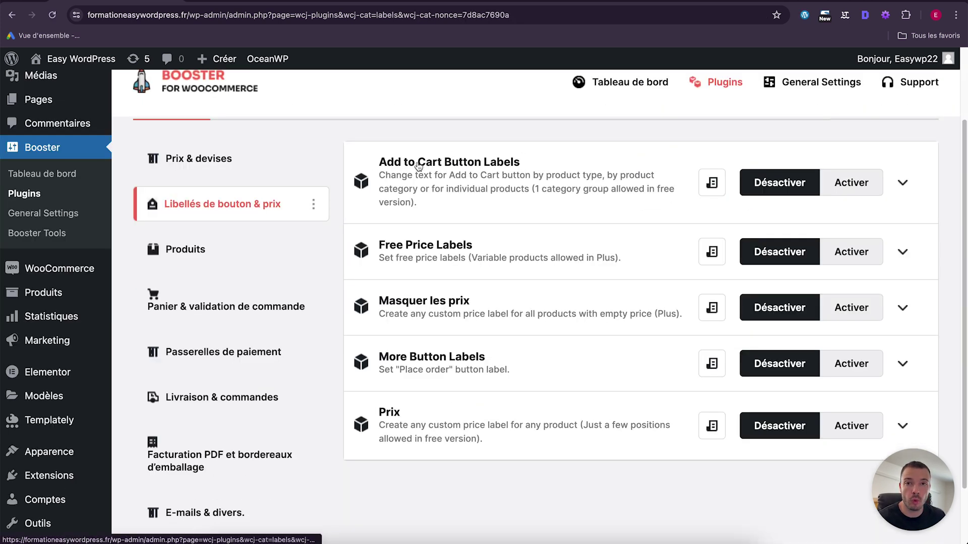
left_click(903, 182)
scroll(647, 285, "down", 5)
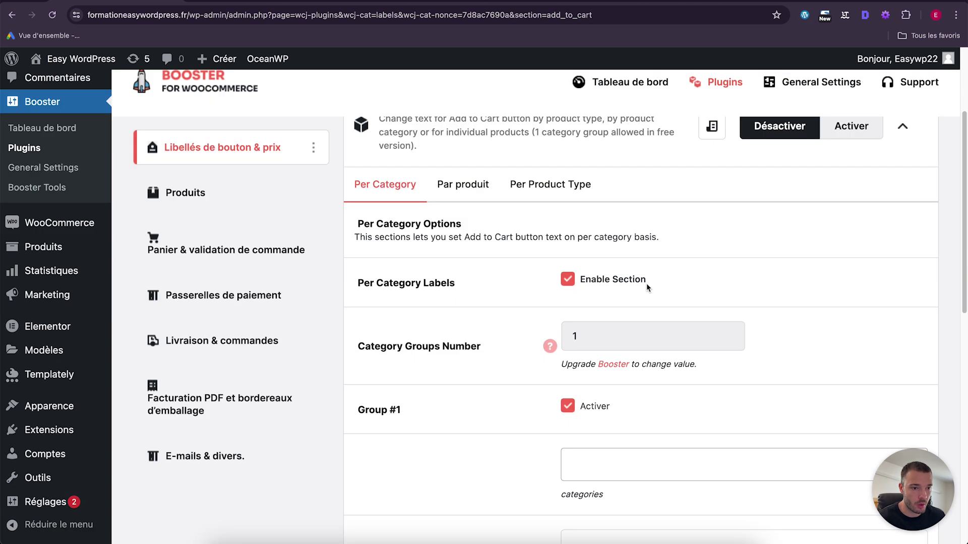
left_click(456, 183)
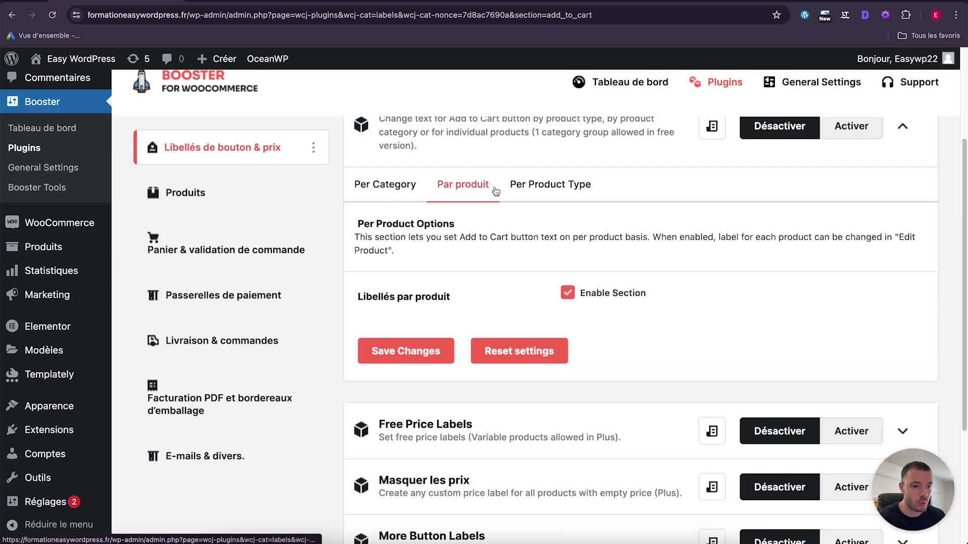
left_click(534, 192)
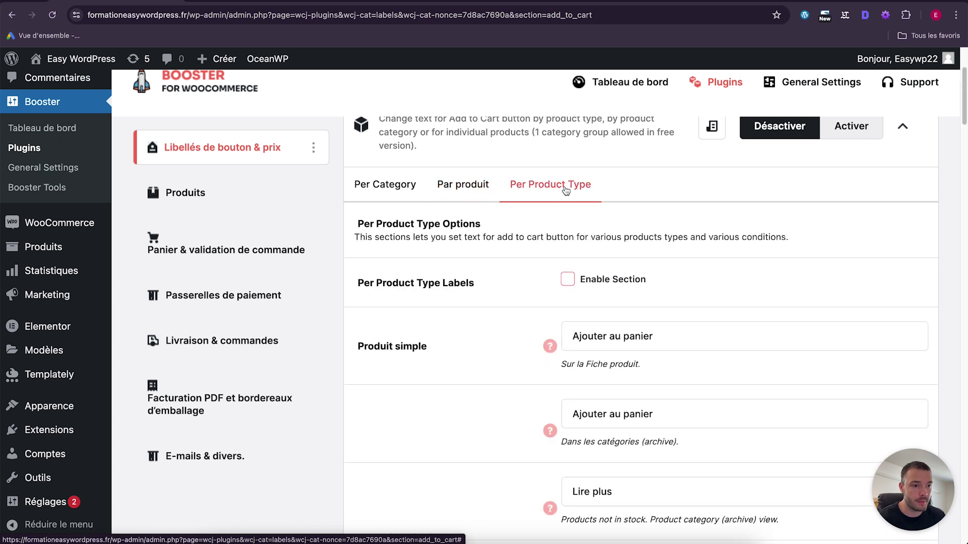
Assign the Clothing category to Group #1 of the per-category Add to Cart labels, then collapse the module after checking its button text fields.
left_click(393, 195)
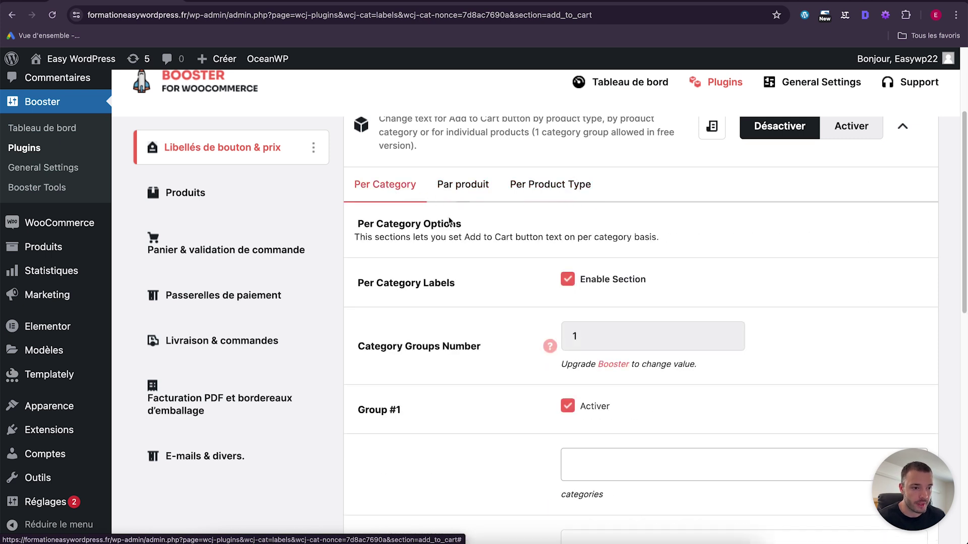
scroll(461, 258, "down", 3)
scroll(488, 326, "down", 2)
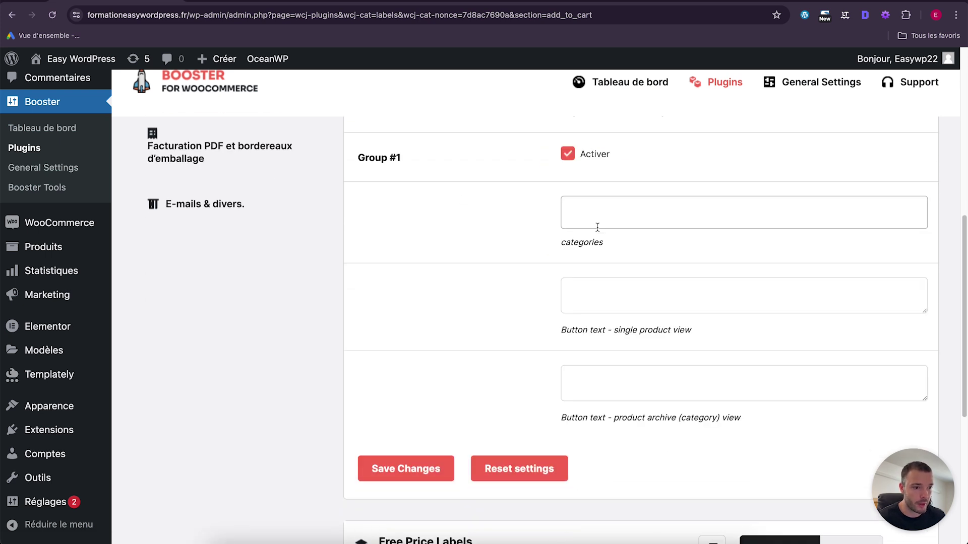
left_click(597, 218)
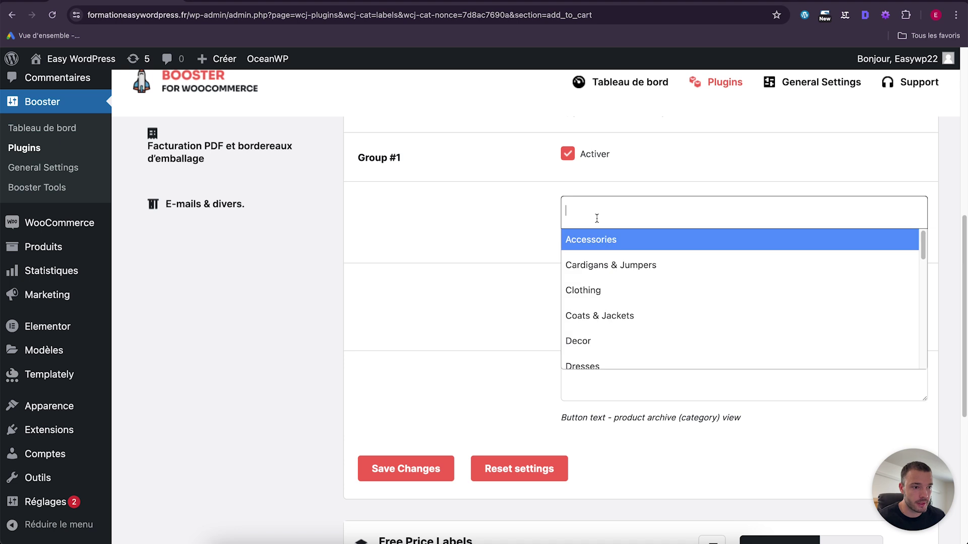
left_click(611, 291)
left_click(586, 290)
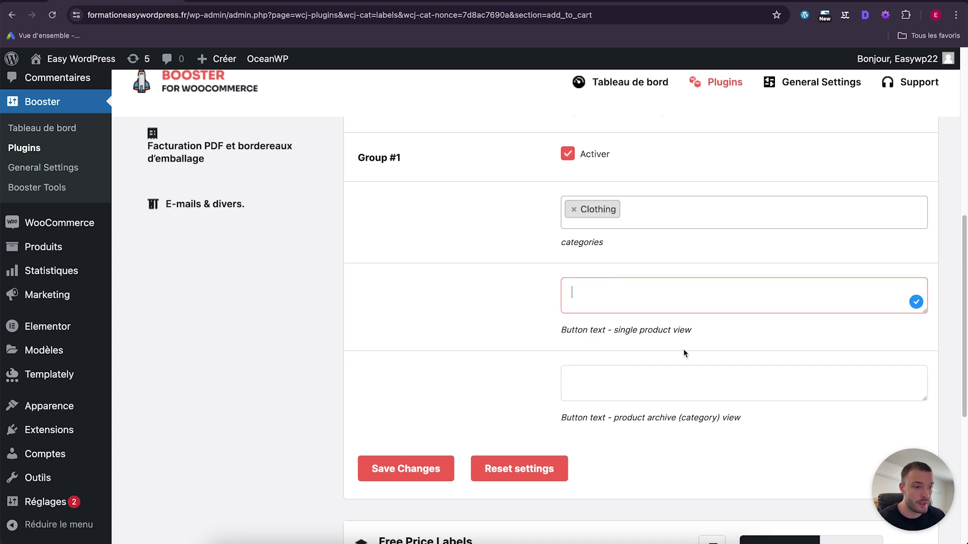
left_click_drag(690, 334, 618, 334)
left_click_drag(742, 421, 613, 422)
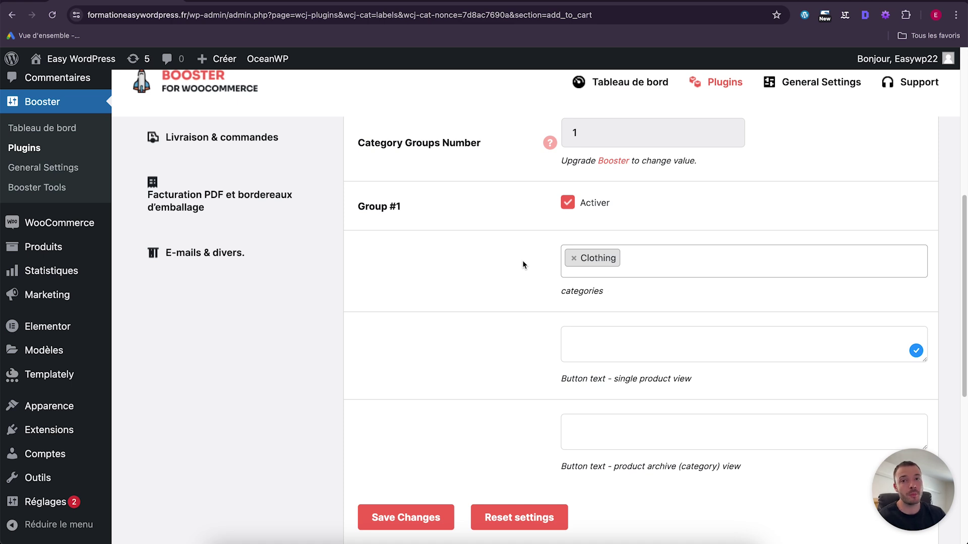
scroll(522, 260, "up", 5)
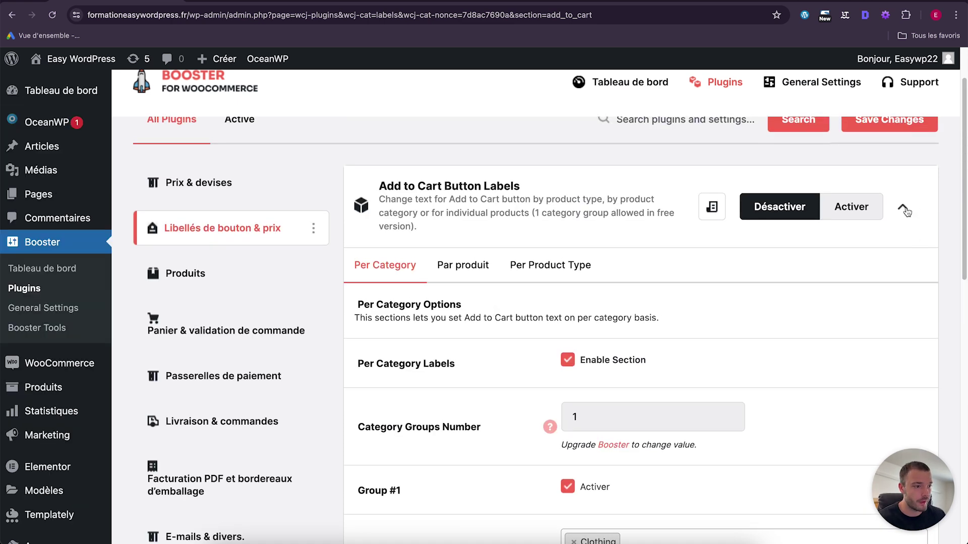
left_click(902, 207)
Expand the Prix module and examine its per-product option and the global Ajouter avant le prix setting.
scroll(655, 303, "down", 3)
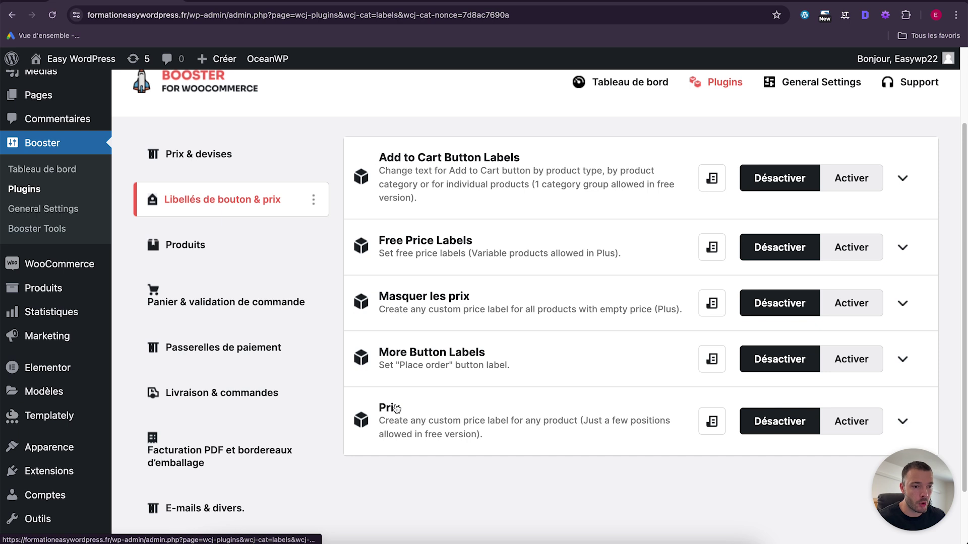
left_click(902, 422)
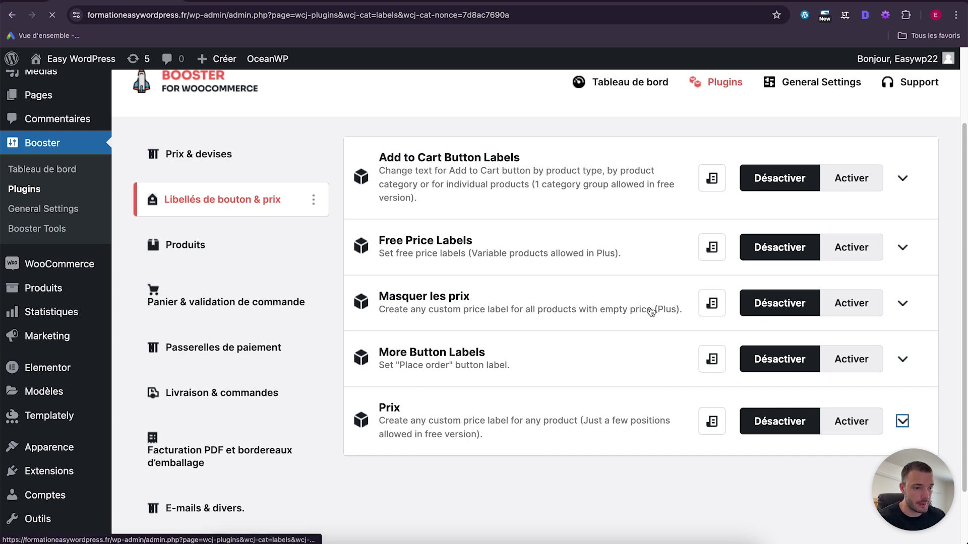
scroll(625, 308, "down", 3)
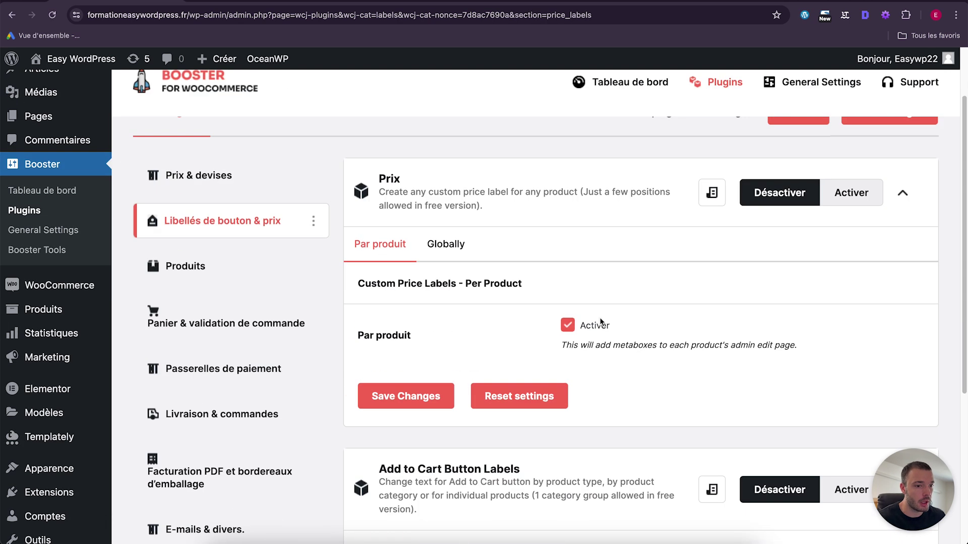
left_click(451, 252)
scroll(721, 308, "down", 2)
left_click_drag(455, 286, 357, 283)
left_click(549, 283)
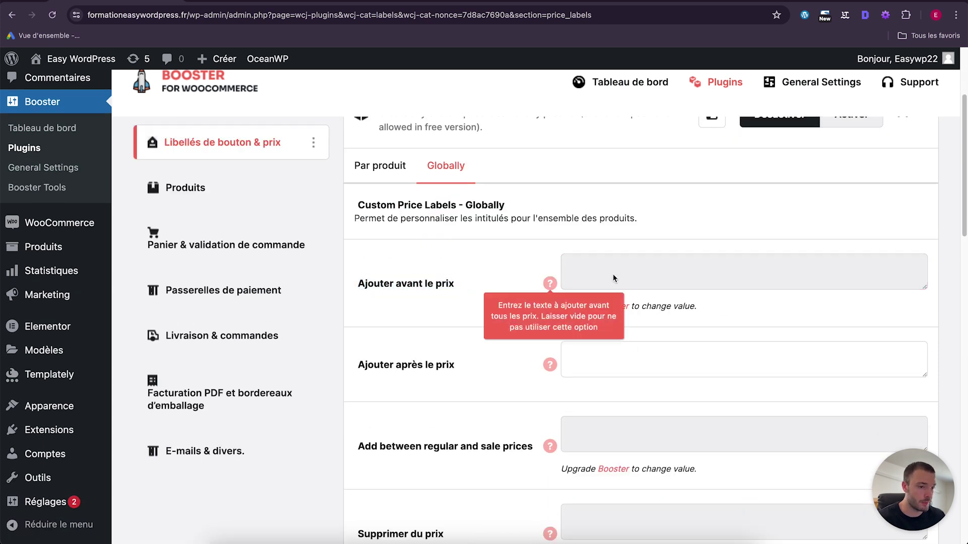
Review the remaining global price label fields, from Ajouter après le prix down to the product and category include/exclude filters.
scroll(479, 283, "down", 3)
left_click(592, 268)
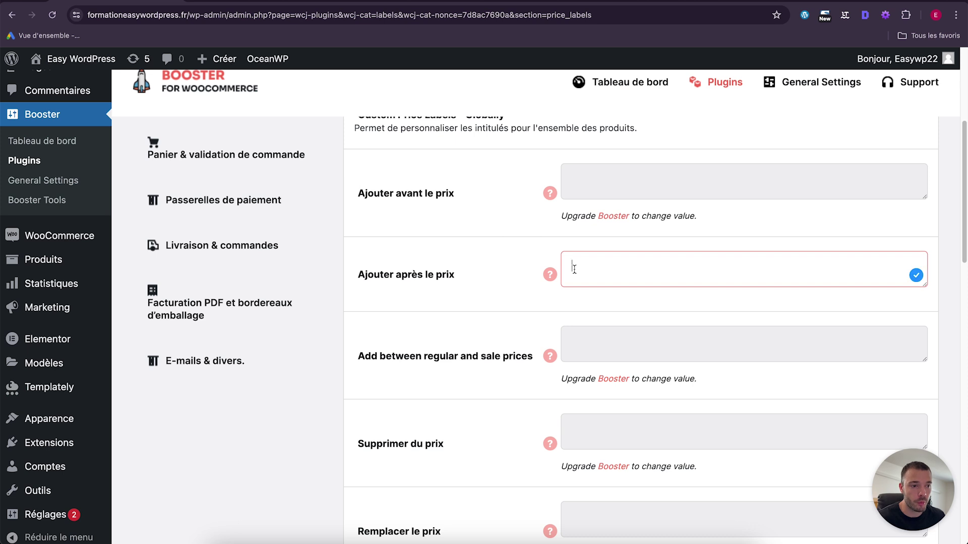
scroll(447, 296, "down", 3)
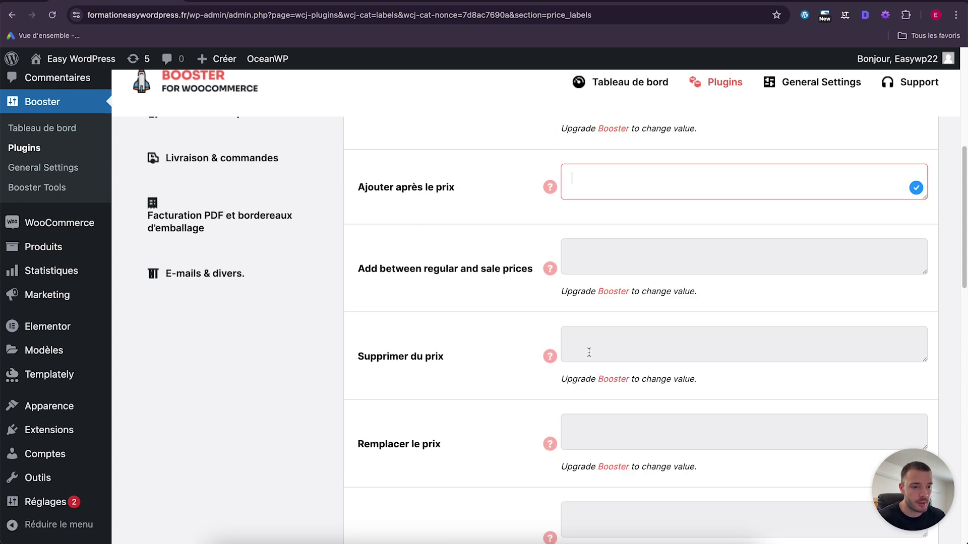
scroll(521, 381, "down", 12)
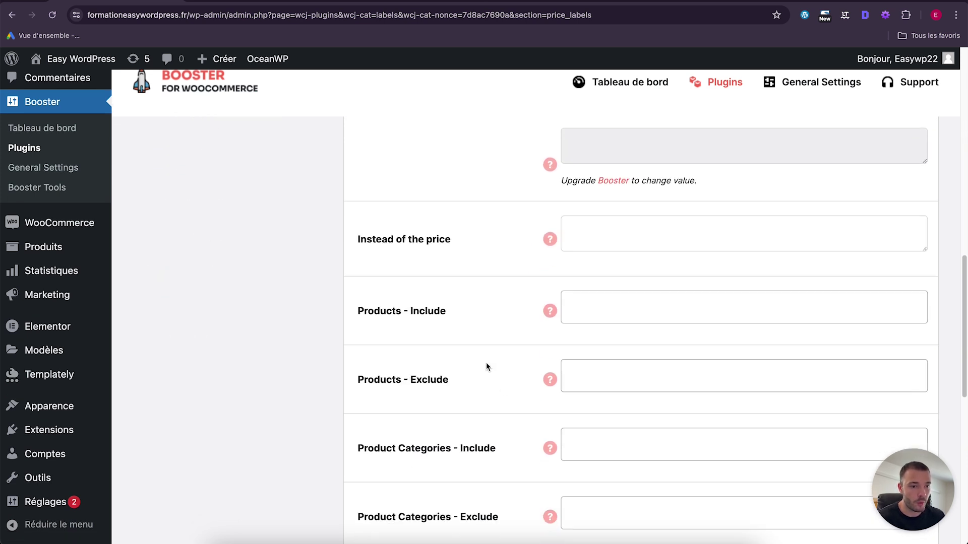
scroll(498, 359, "down", 3)
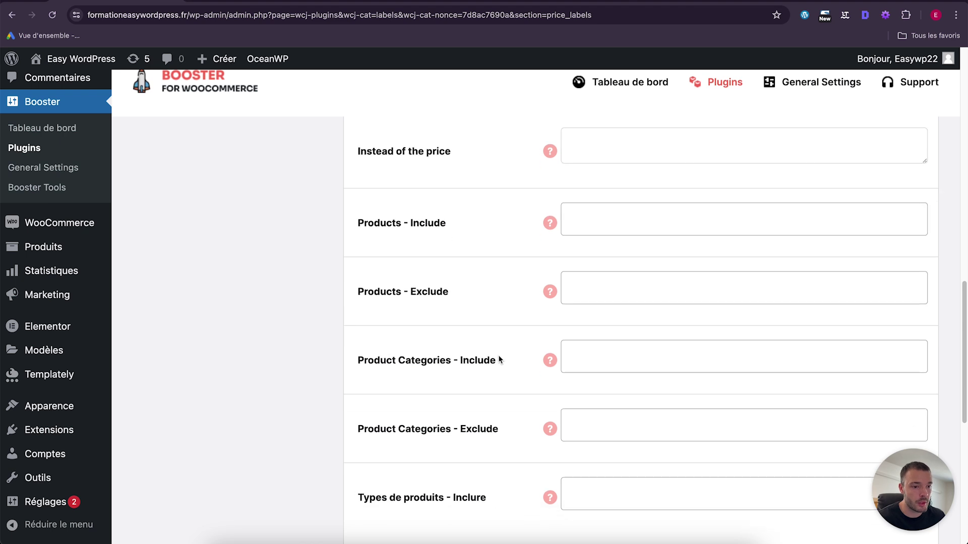
scroll(483, 423, "up", 10)
scroll(482, 419, "up", 12)
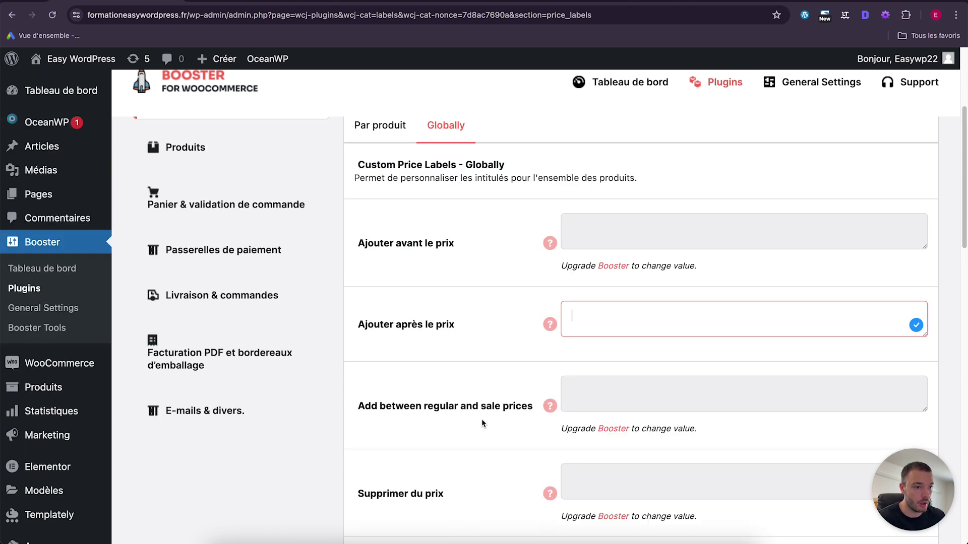
scroll(477, 356, "down", 1)
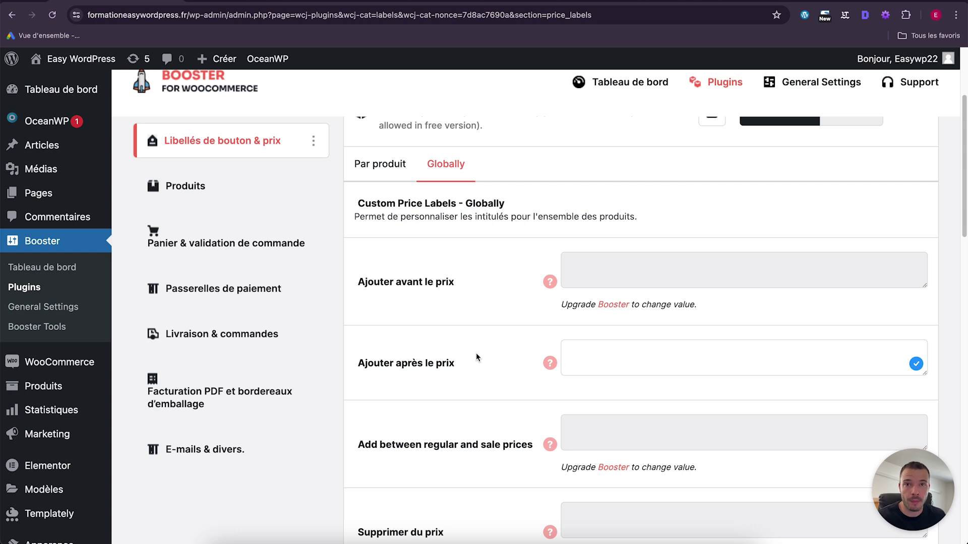
scroll(476, 353, "up", 2)
Open the Produits category, expand its Add to Cart module and review the Local Redirect options.
left_click(174, 270)
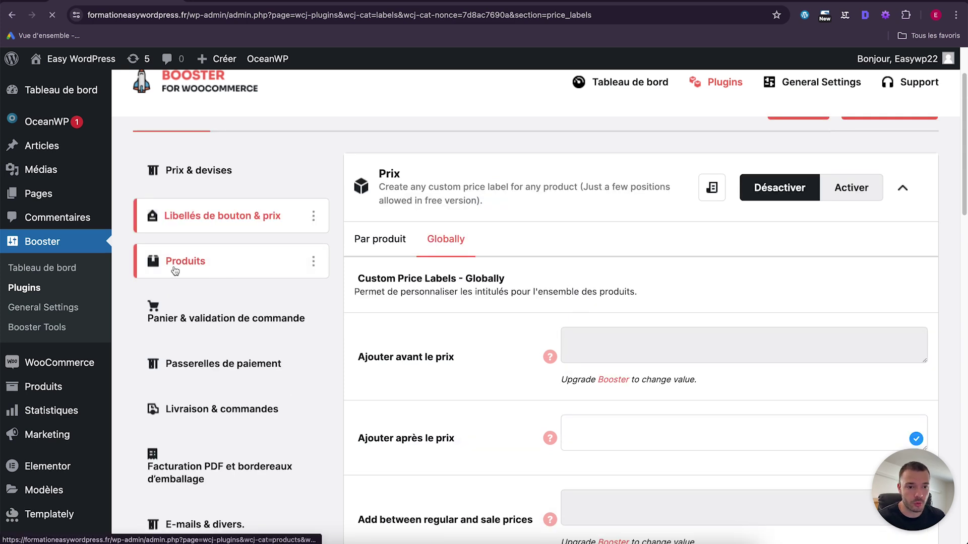
scroll(383, 260, "down", 2)
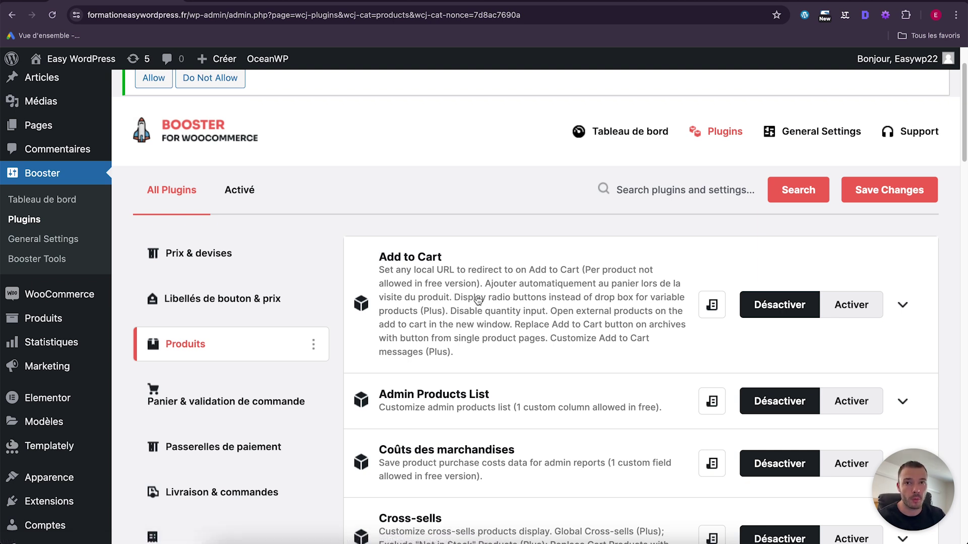
scroll(478, 301, "down", 3)
left_click(901, 167)
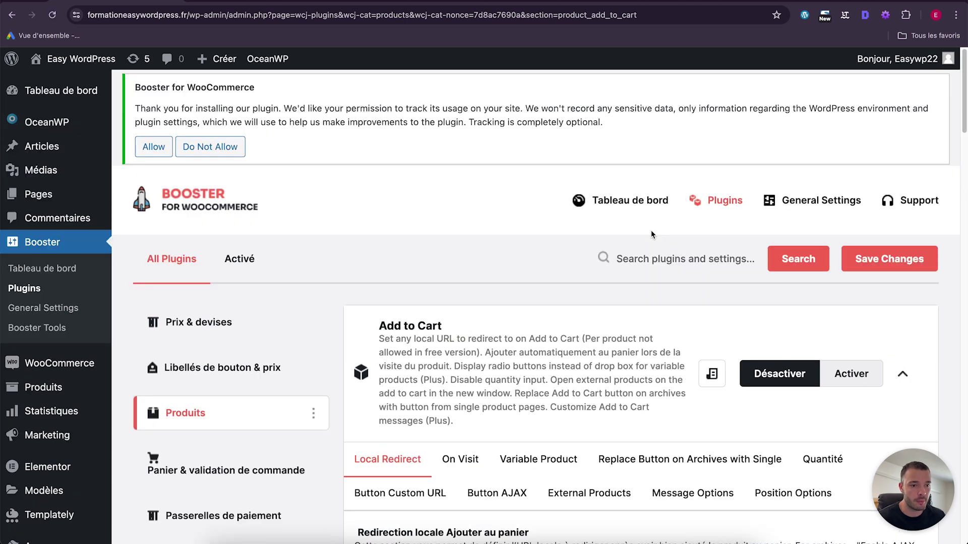
scroll(572, 306, "down", 5)
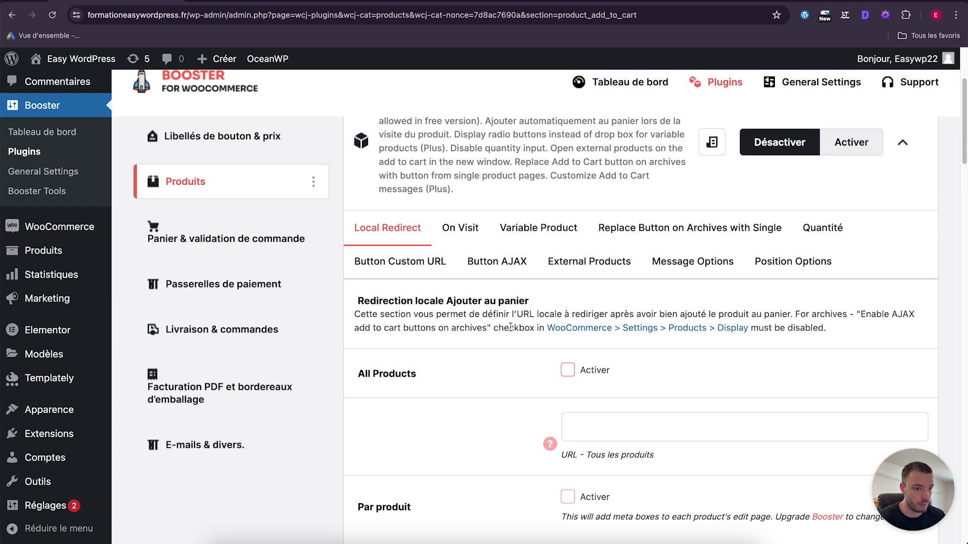
scroll(511, 327, "down", 4)
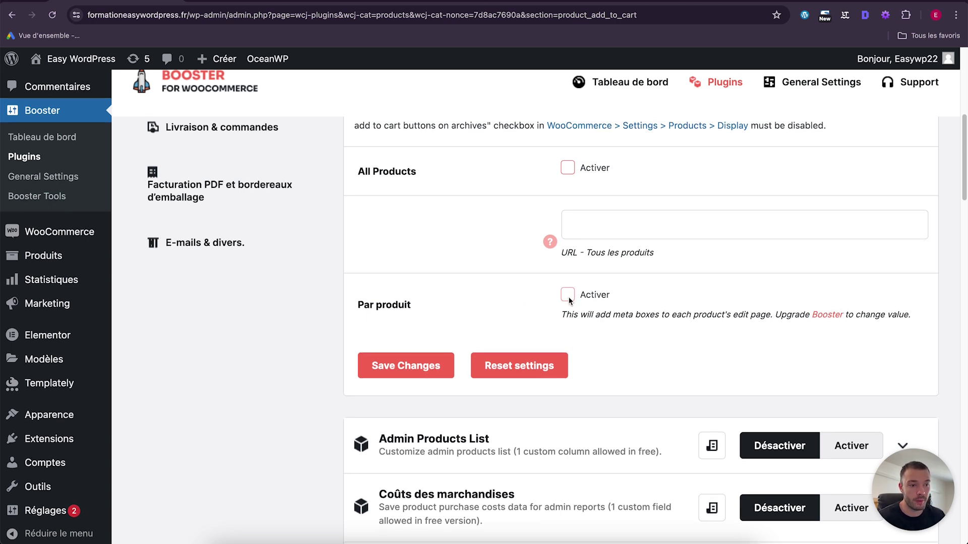
Check the On Visit and Quantité settings of the Add to Cart module.
scroll(537, 300, "up", 3)
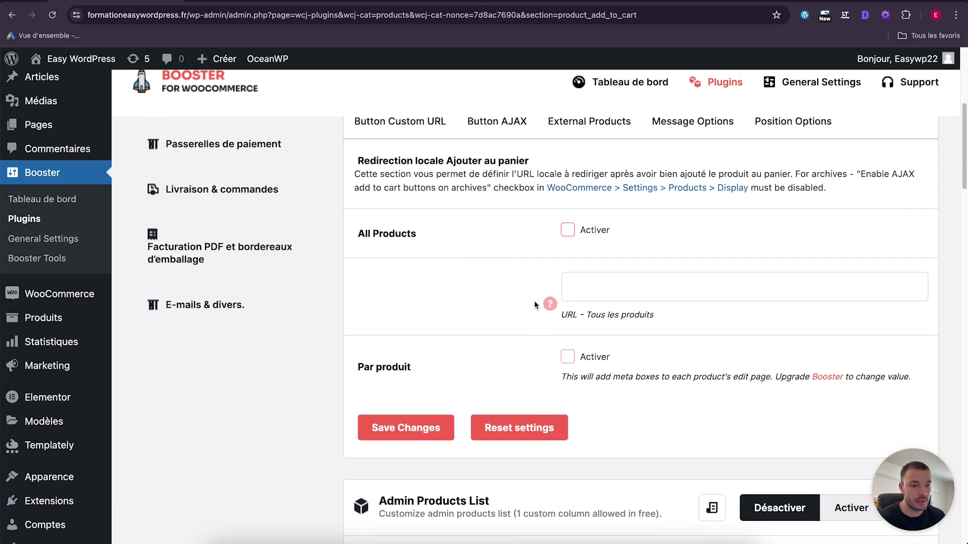
left_click(460, 175)
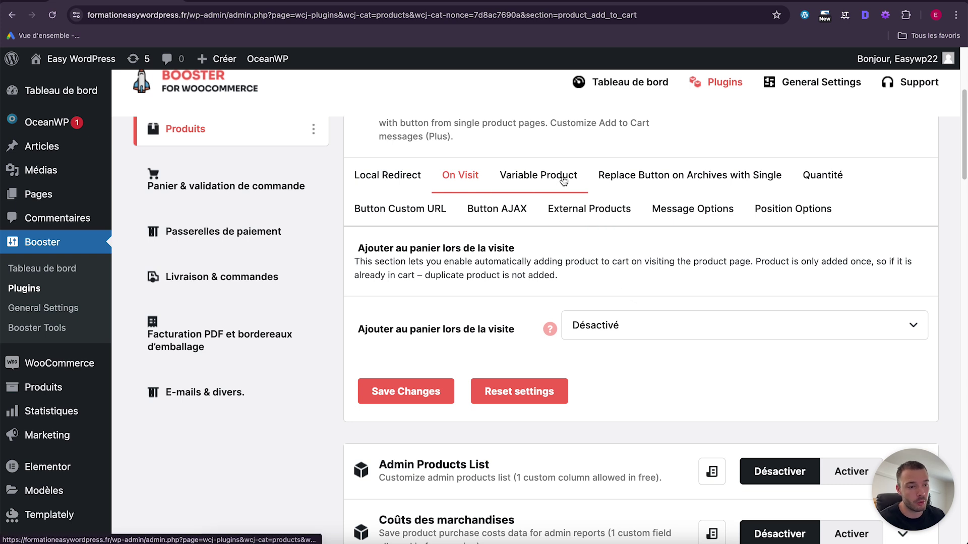
left_click(819, 175)
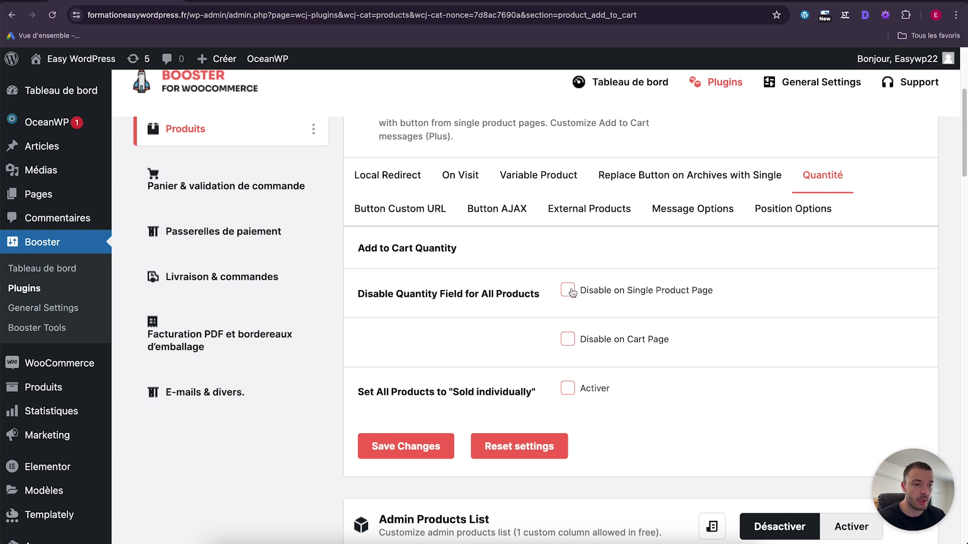
Check the Button Custom URL, Button AJAX and External Products settings of the Add to Cart module, closing the module when done.
left_click(399, 209)
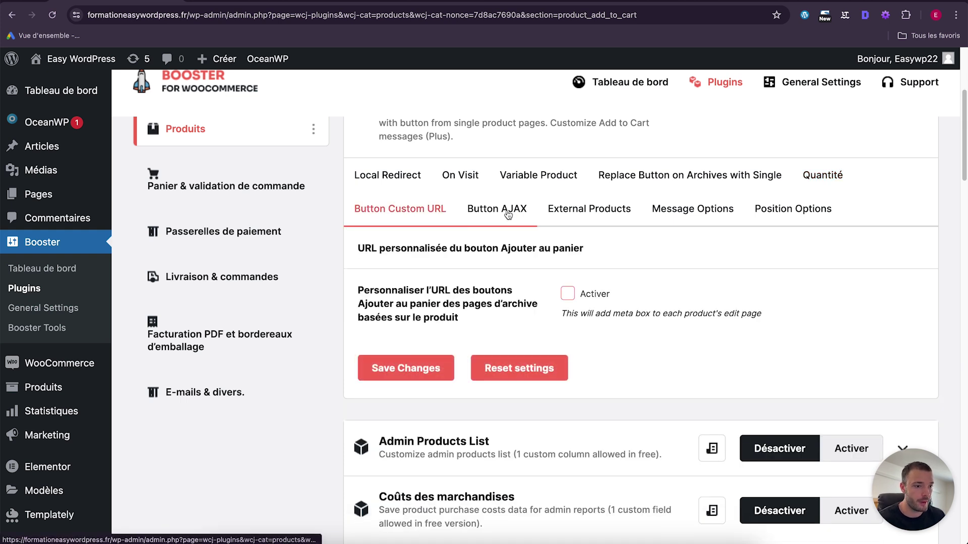
left_click(499, 210)
left_click(601, 214)
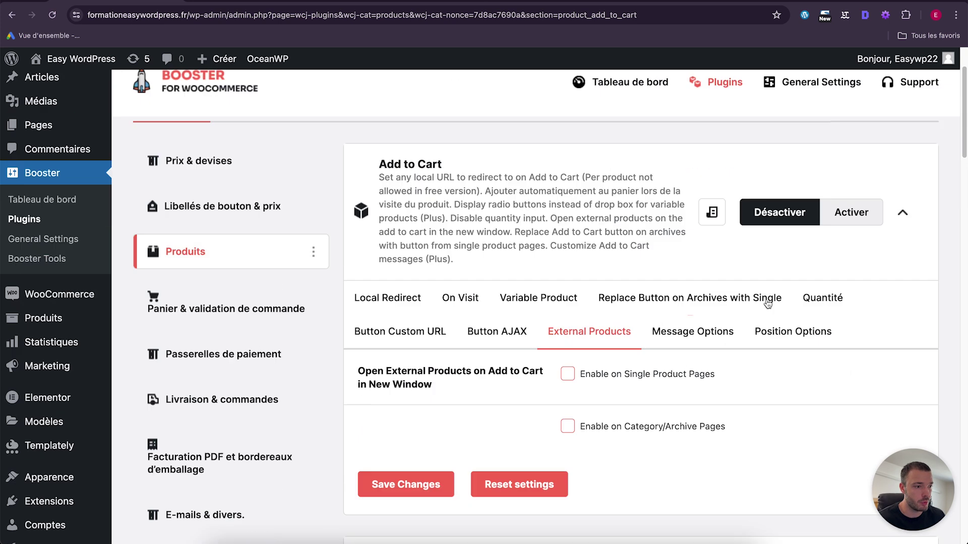
left_click(903, 208)
Activate the Coûts des marchandises module in the Produits category.
scroll(656, 282, "down", 1)
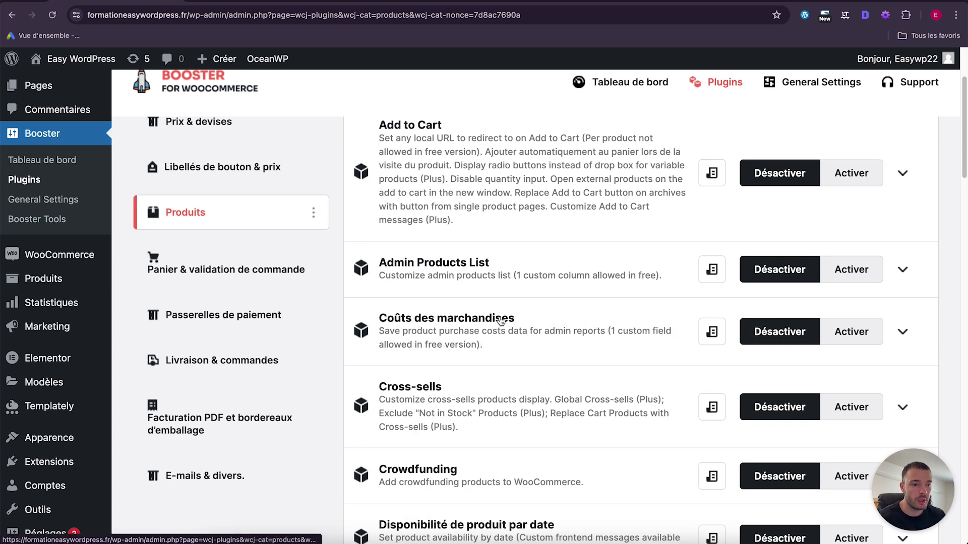
scroll(503, 321, "down", 3)
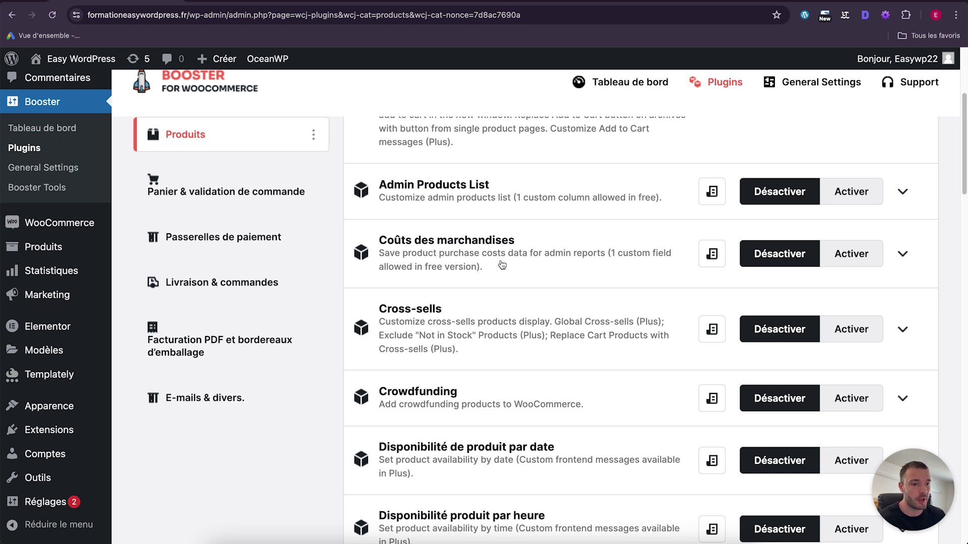
left_click(851, 255)
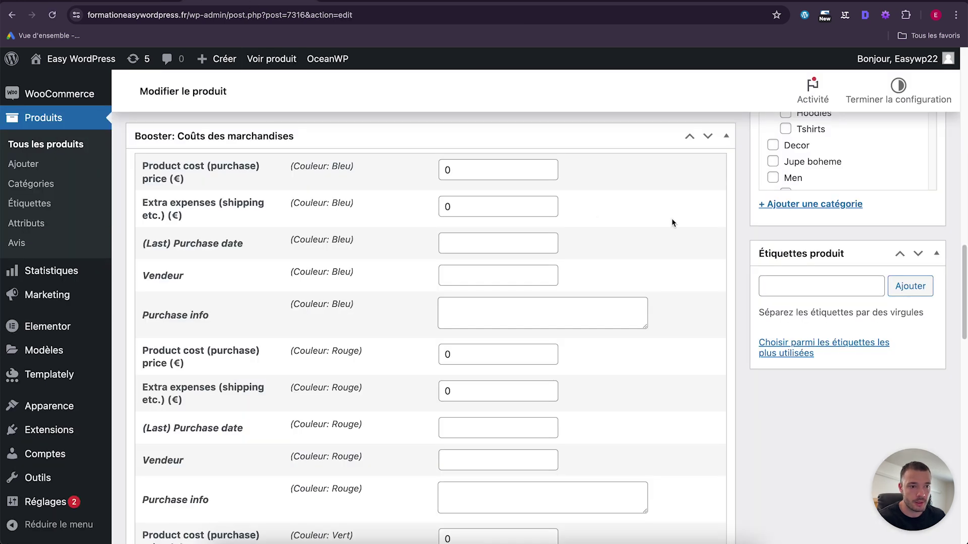
Examine the Booster: Coûts des marchandises fields for the Bleu, Rouge and Vert variations on the product's edit page.
scroll(672, 218, "up", 7)
scroll(672, 218, "down", 5)
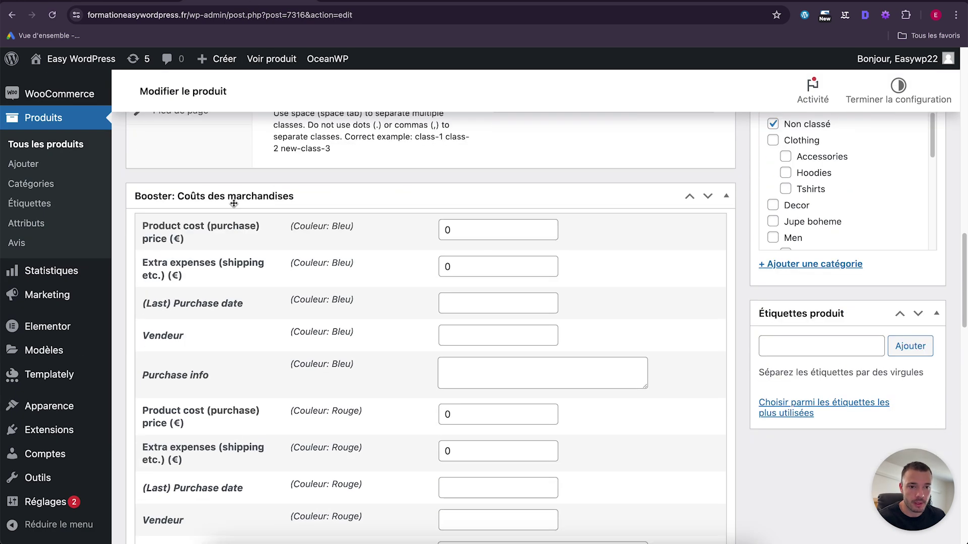
scroll(217, 196, "down", 1)
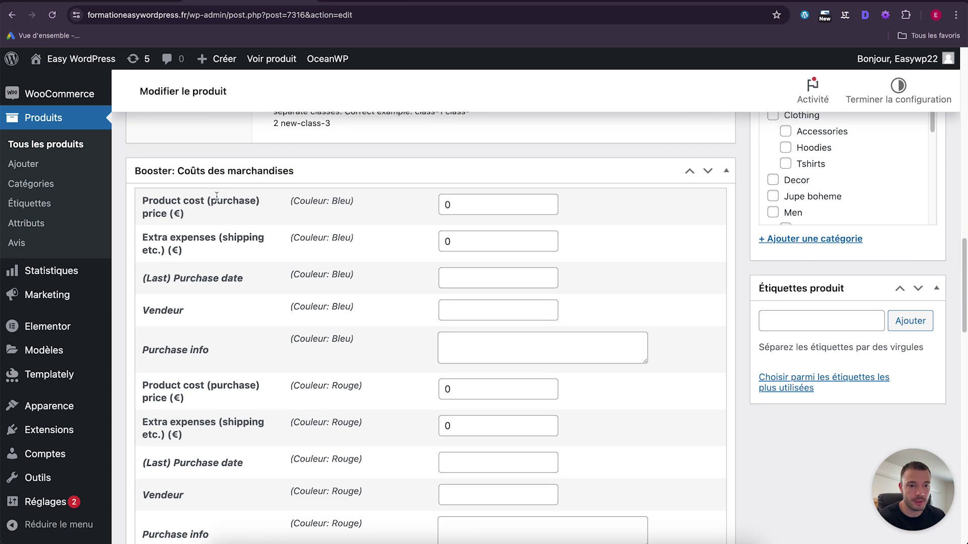
left_click_drag(143, 236, 213, 239)
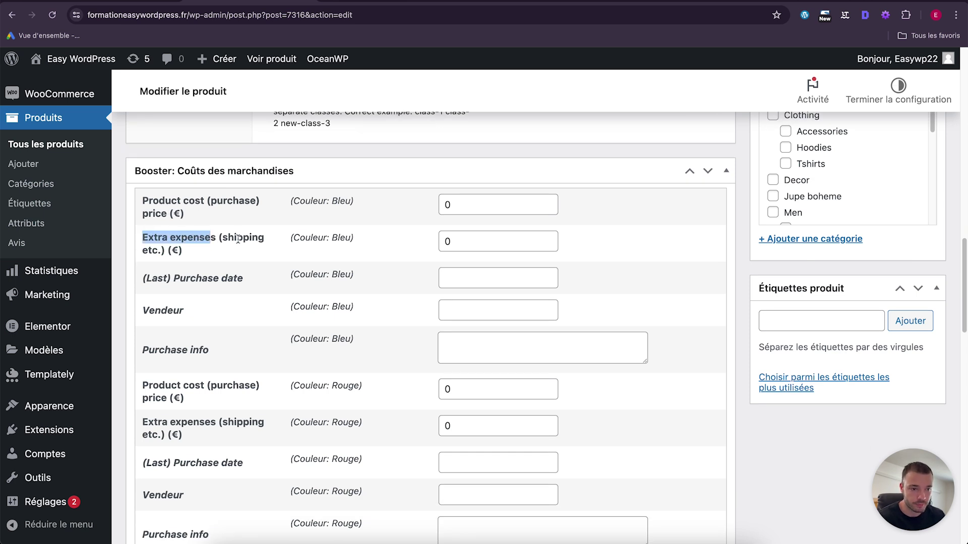
scroll(378, 280, "down", 1)
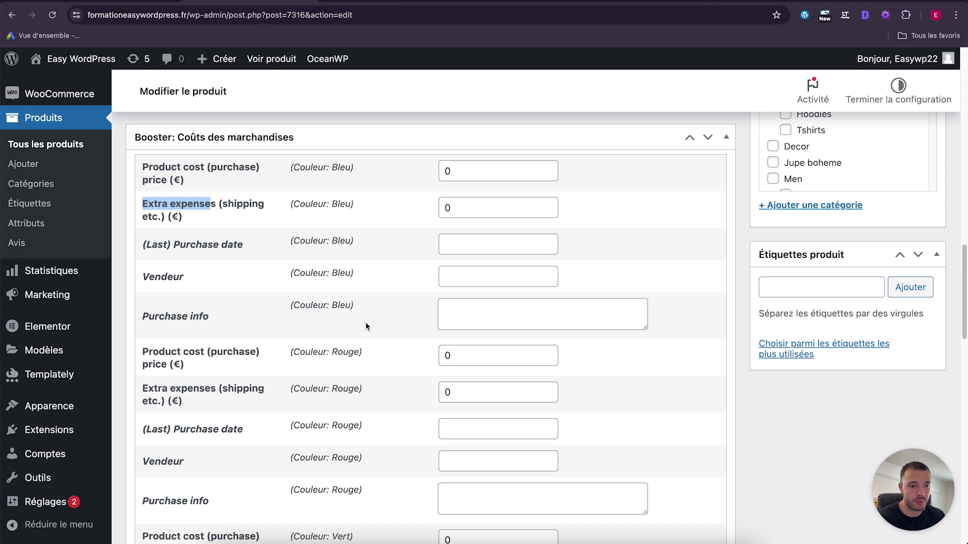
scroll(352, 400, "down", 4)
scroll(346, 407, "down", 4)
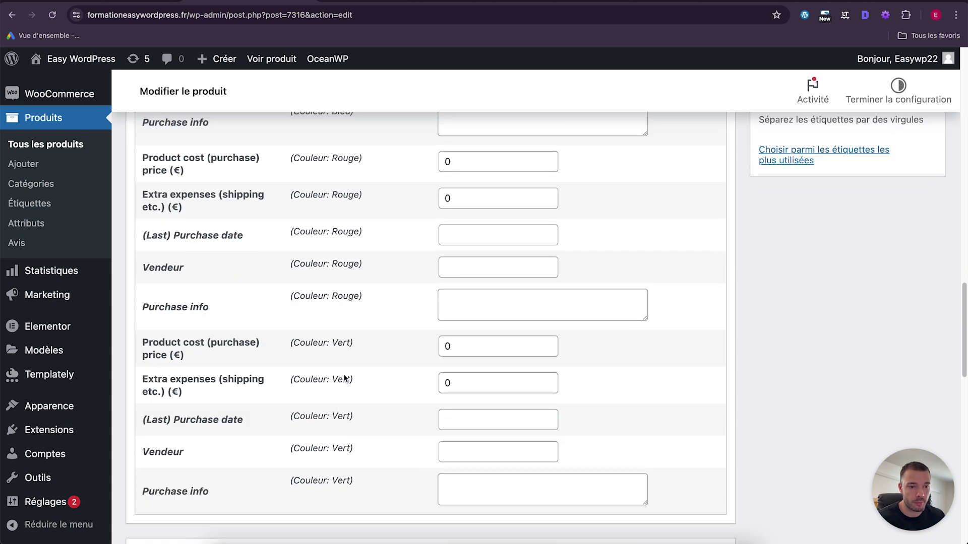
scroll(348, 343, "up", 3)
scroll(355, 302, "up", 4)
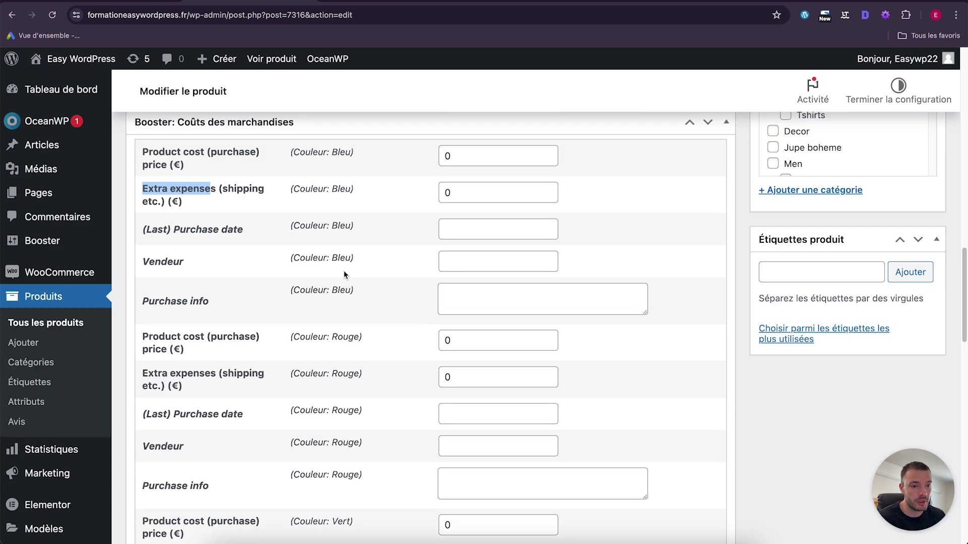
scroll(585, 289, "down", 1)
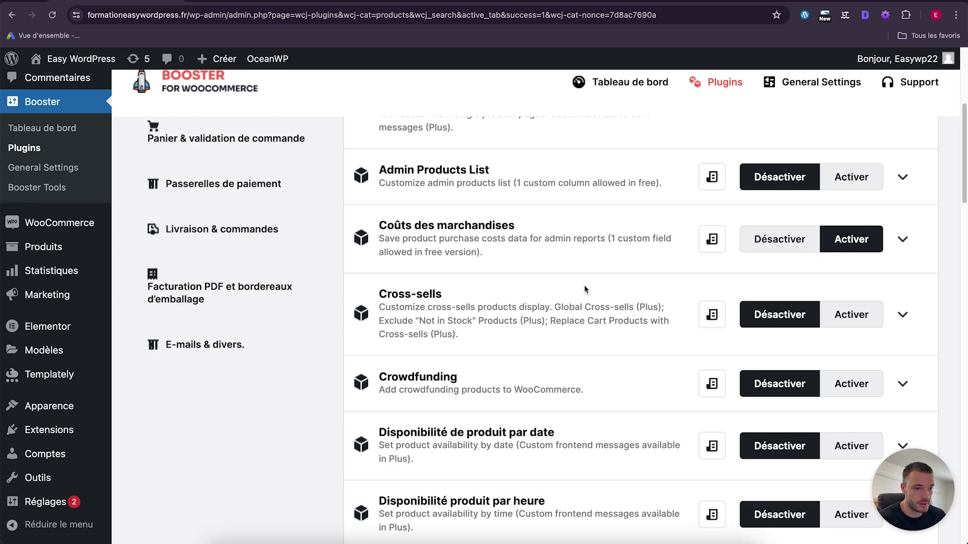
Look through the remaining Produits modules in Booster's plugin list and activate Product Addons.
scroll(586, 291, "down", 3)
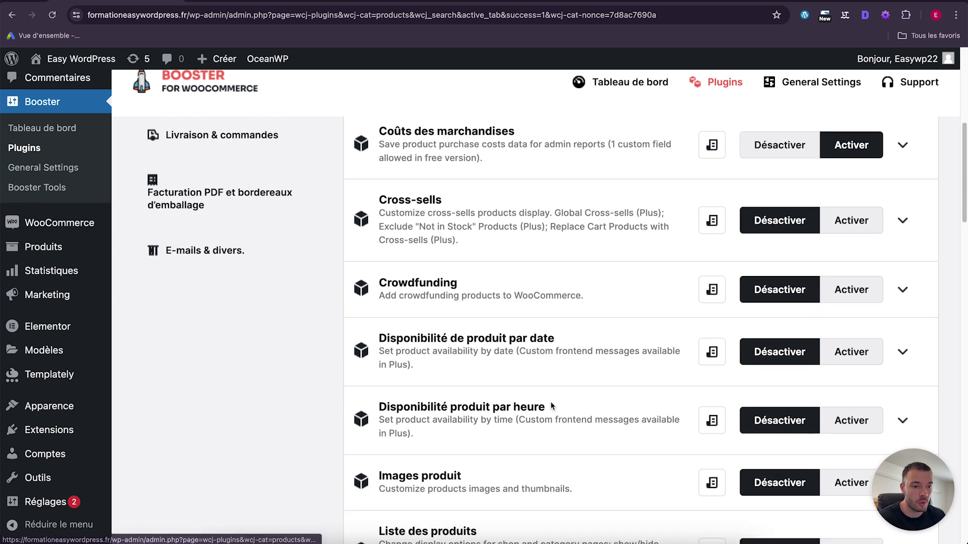
scroll(550, 401, "down", 3)
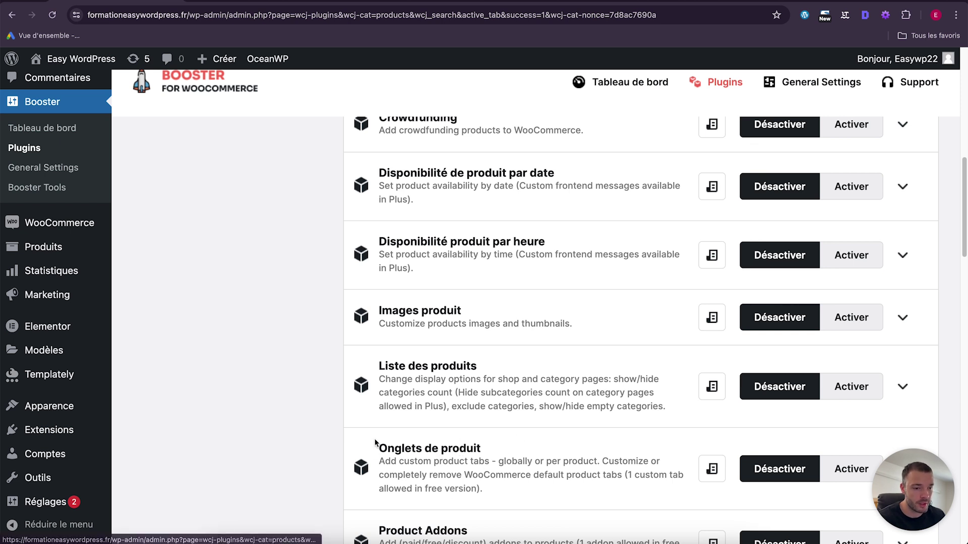
scroll(378, 434, "down", 3)
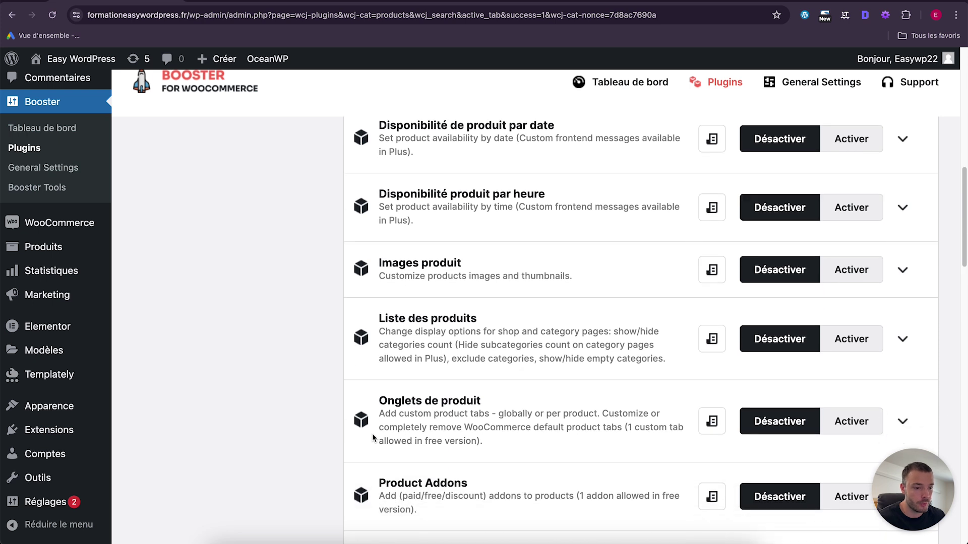
scroll(432, 418, "down", 2)
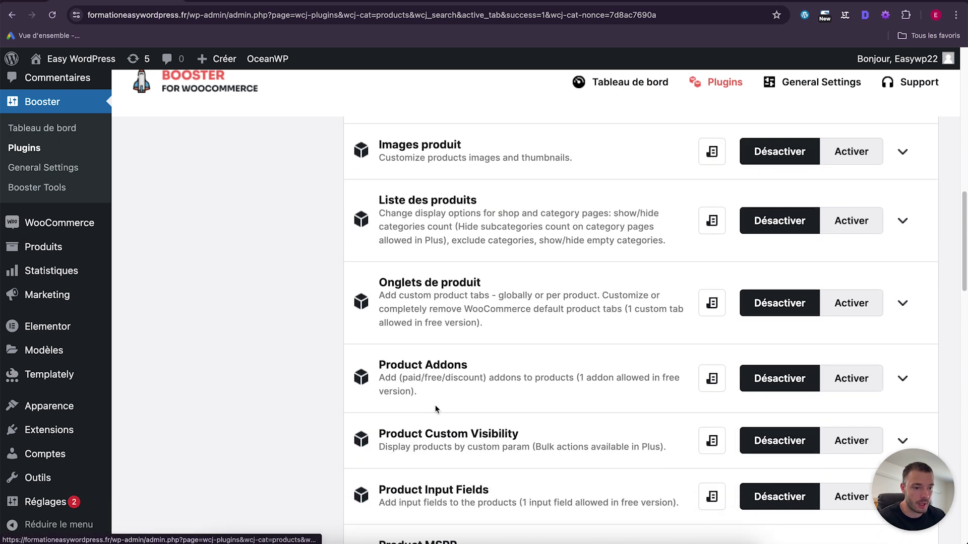
left_click(851, 378)
scroll(782, 353, "down", 3)
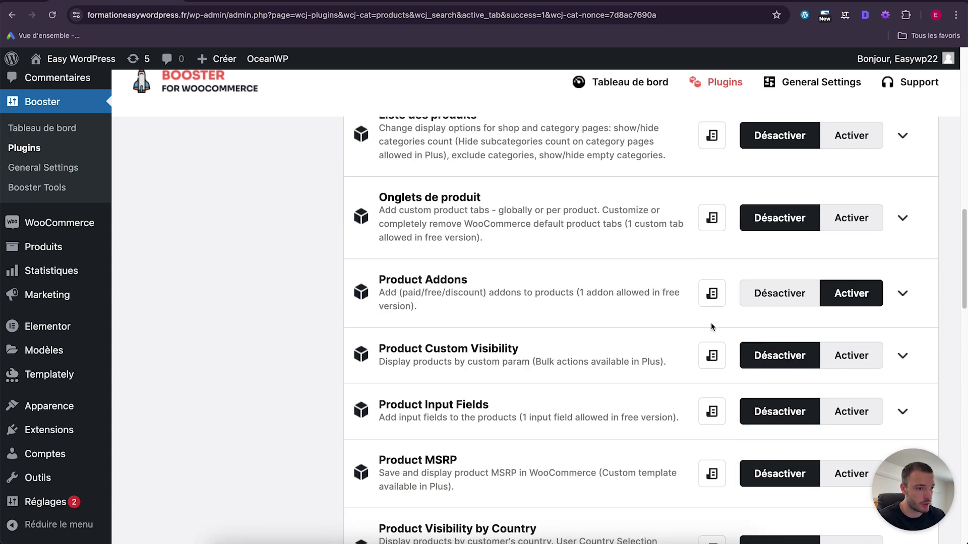
scroll(710, 322, "up", 1)
scroll(722, 305, "up", 10)
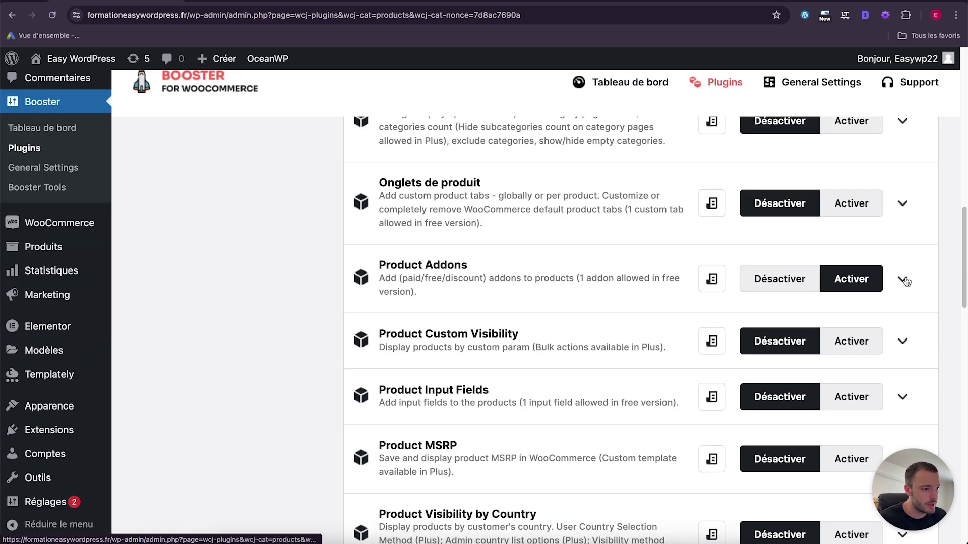
Expand the Product Addons module and turn on Enable All Products Addons in its All Product Options.
left_click(903, 279)
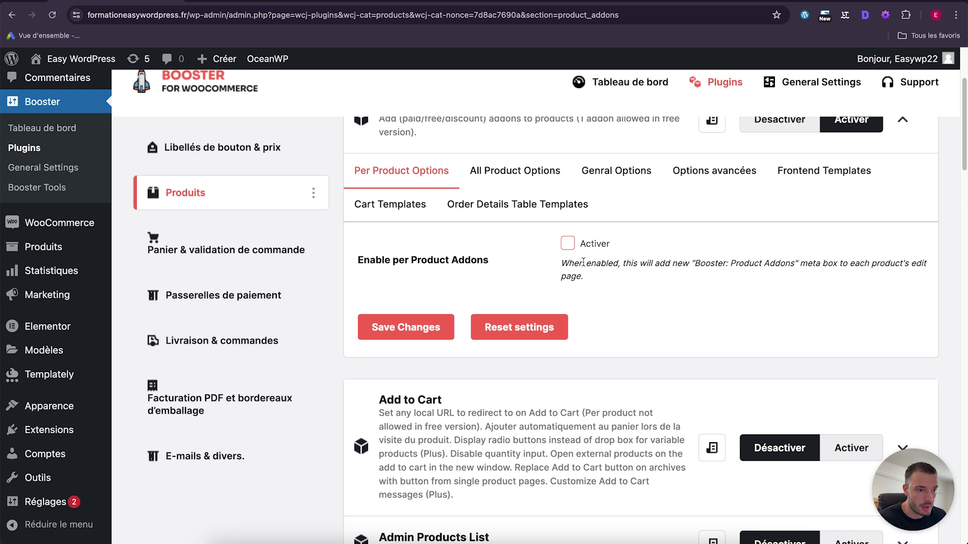
left_click(567, 244)
left_click(568, 244)
left_click(497, 178)
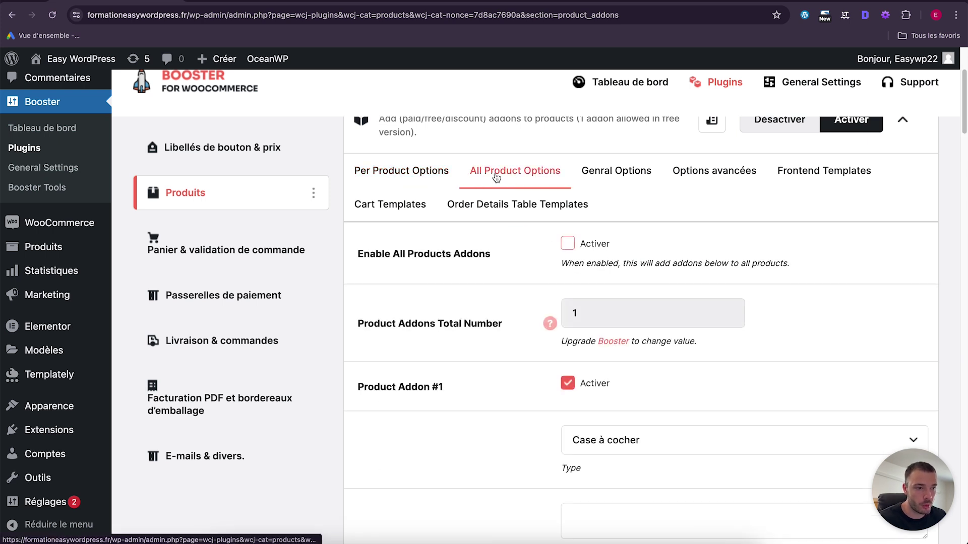
left_click(567, 244)
Check the types available for Product Addon #1, leaving Case à cocher selected.
scroll(499, 290, "down", 3)
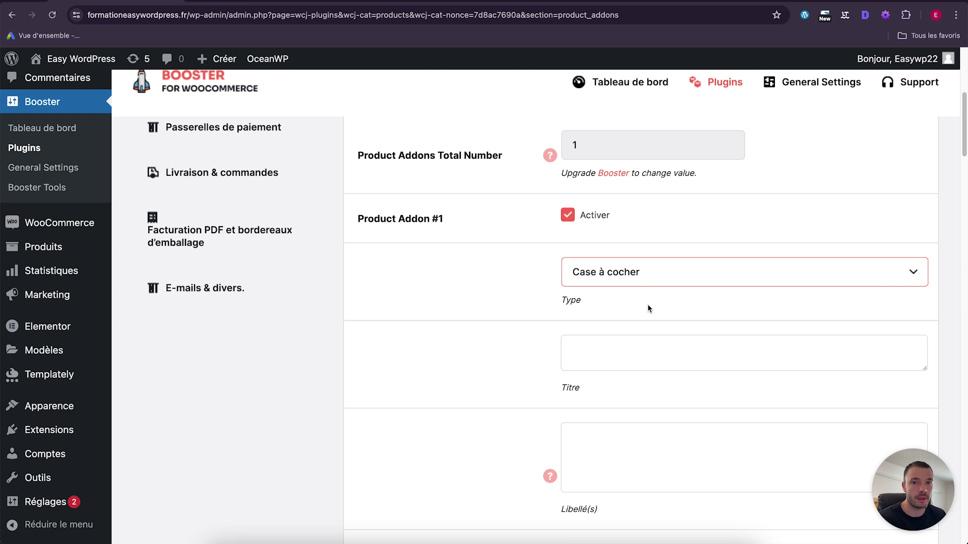
left_click(647, 275)
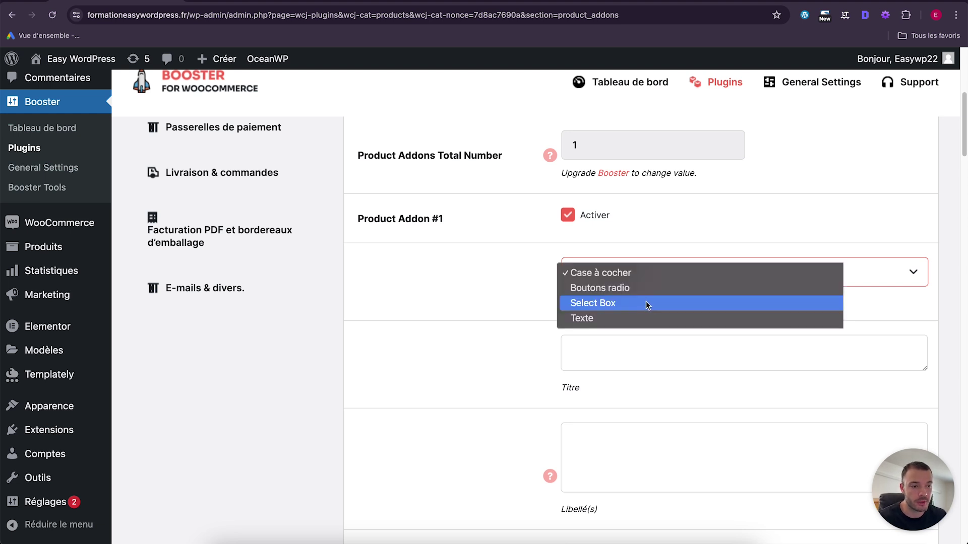
left_click(463, 303)
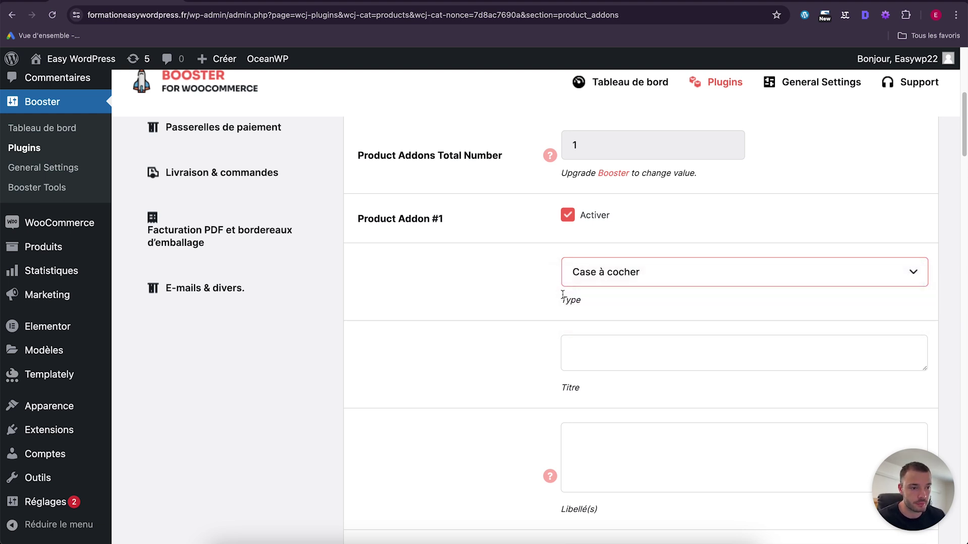
Set the title of Product Addon #1 to "Ajouter une extension de garantie 3 ans".
scroll(501, 311, "down", 1)
scroll(491, 341, "down", 1)
left_click(590, 319)
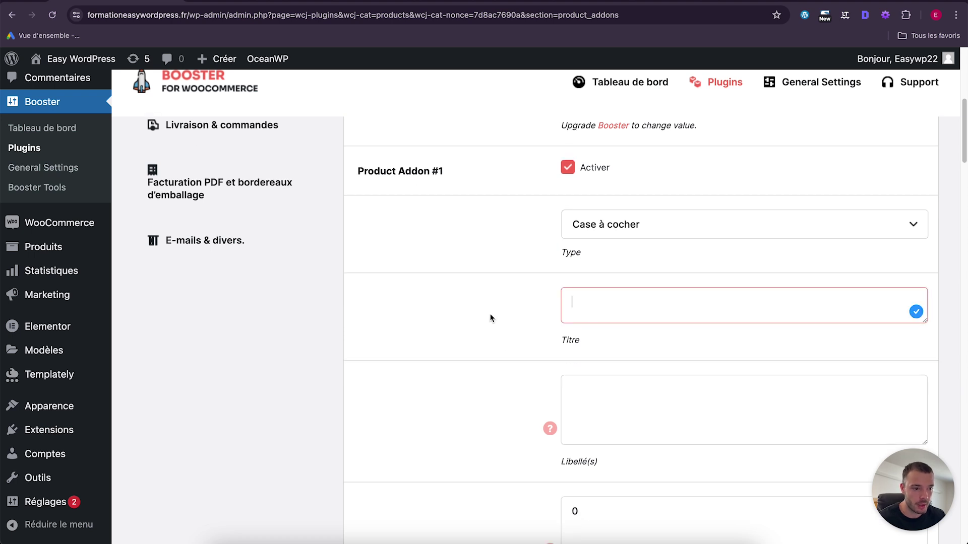
type("Aj")
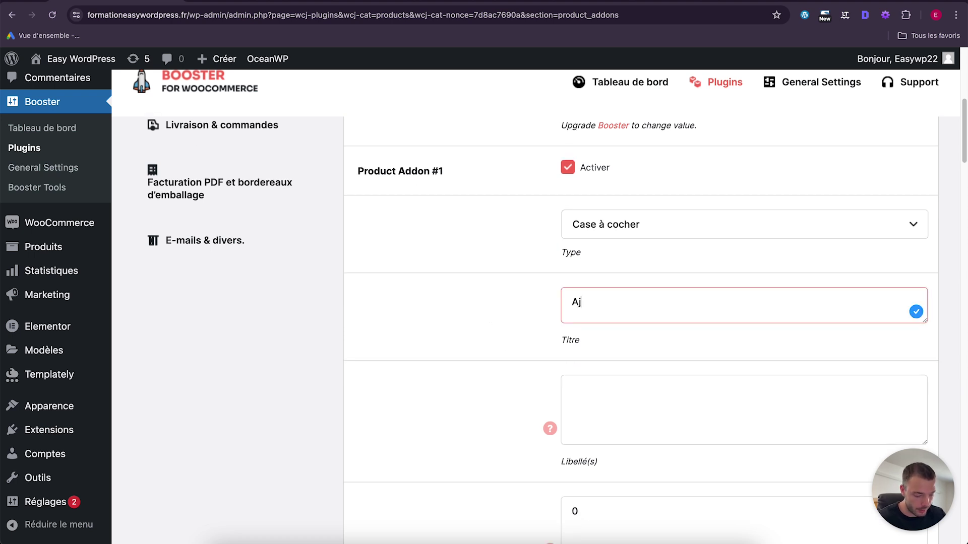
type("outer une ext")
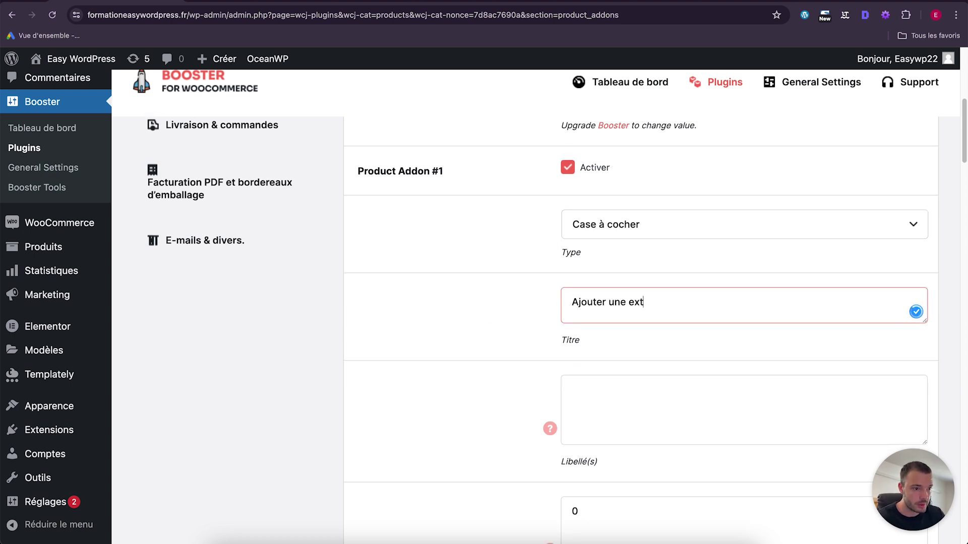
type("ension de garantie 3 ans")
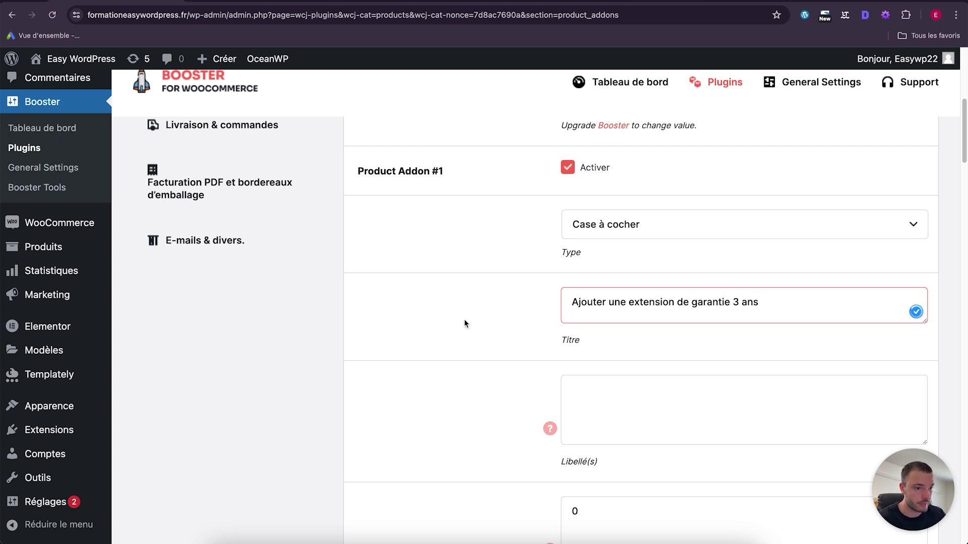
Set the price of Product Addon #1 to 15.
scroll(448, 339, "down", 2)
double_click(625, 422)
type("15")
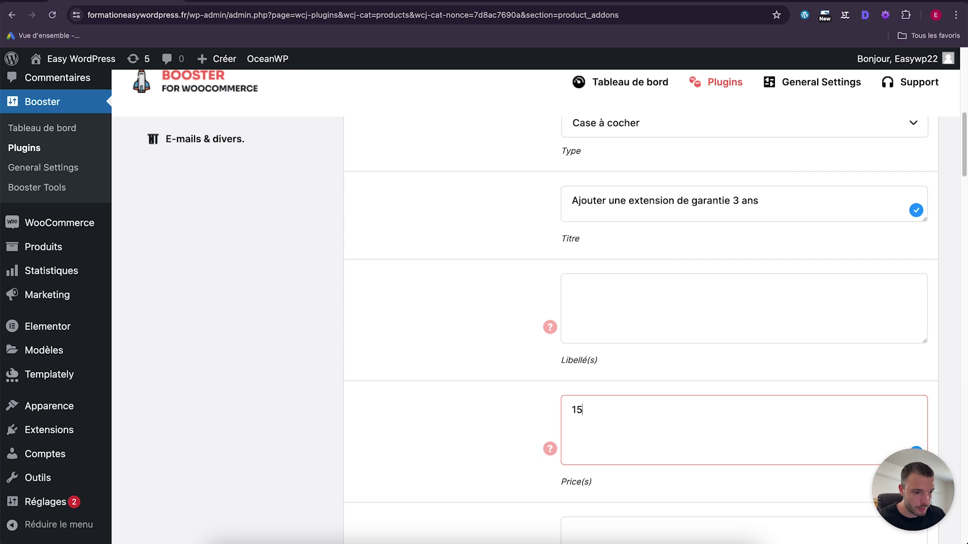
left_click(503, 424)
Recheck the title and price fields entered for Product Addon #1.
scroll(496, 403, "down", 3)
scroll(493, 399, "up", 3)
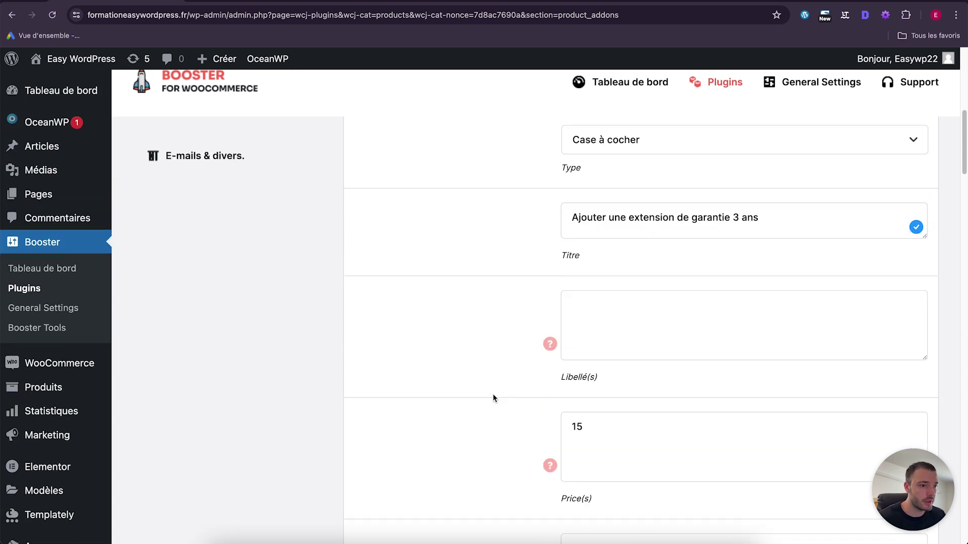
left_click(682, 225)
left_click(625, 418)
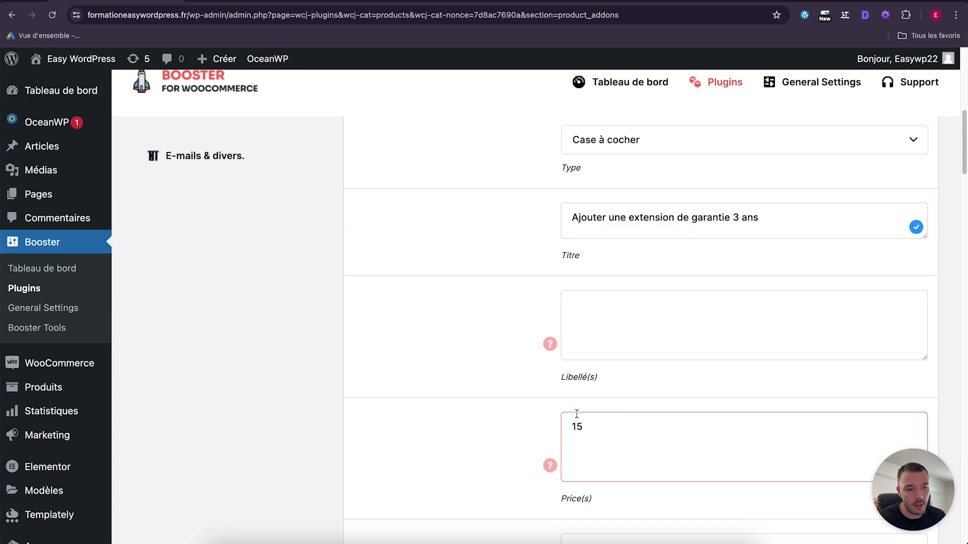
left_click(547, 400)
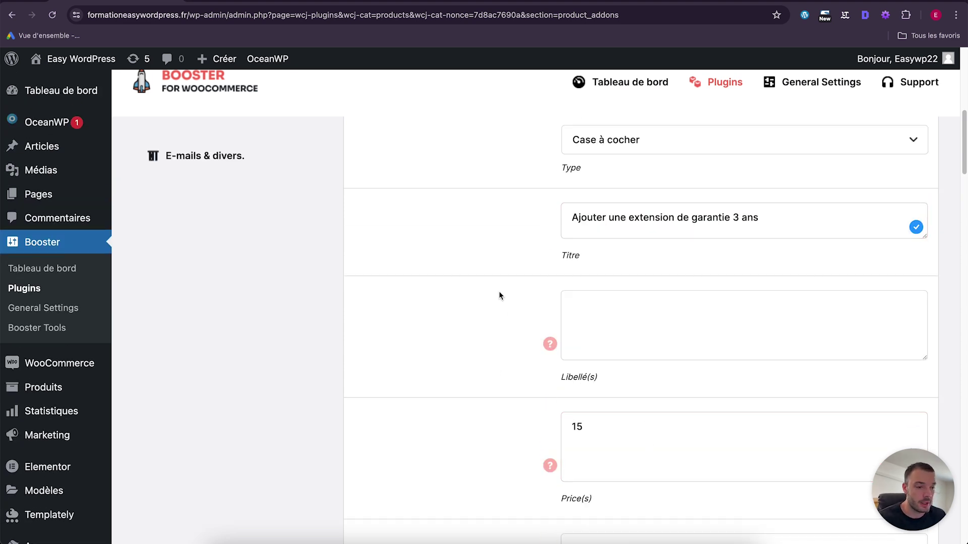
Review all Product Addon #1 settings, including Est obligatoire, Exclude Products and Quantité, and return to the all-products option.
scroll(499, 295, "down", 3)
scroll(499, 295, "down", 2)
scroll(499, 296, "down", 8)
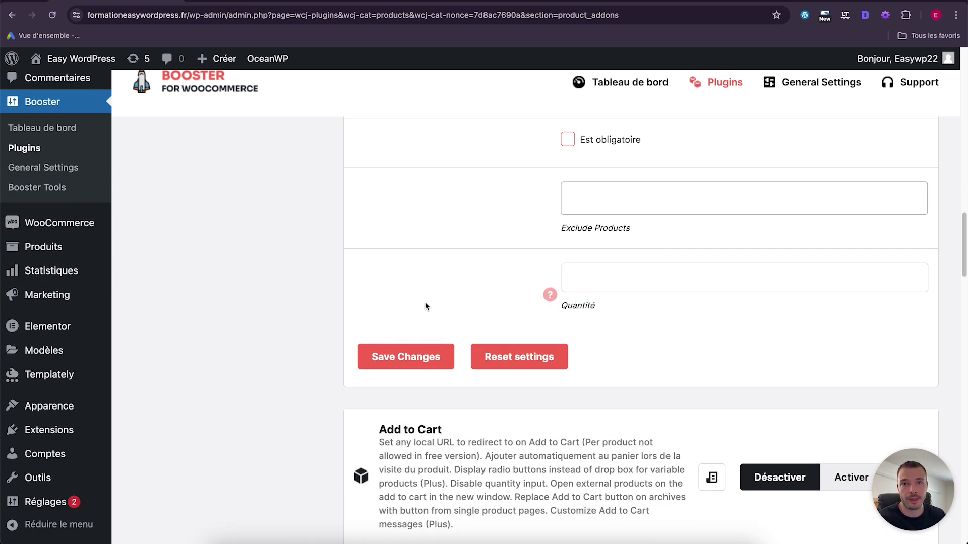
scroll(425, 306, "up", 15)
scroll(593, 386, "down", 3)
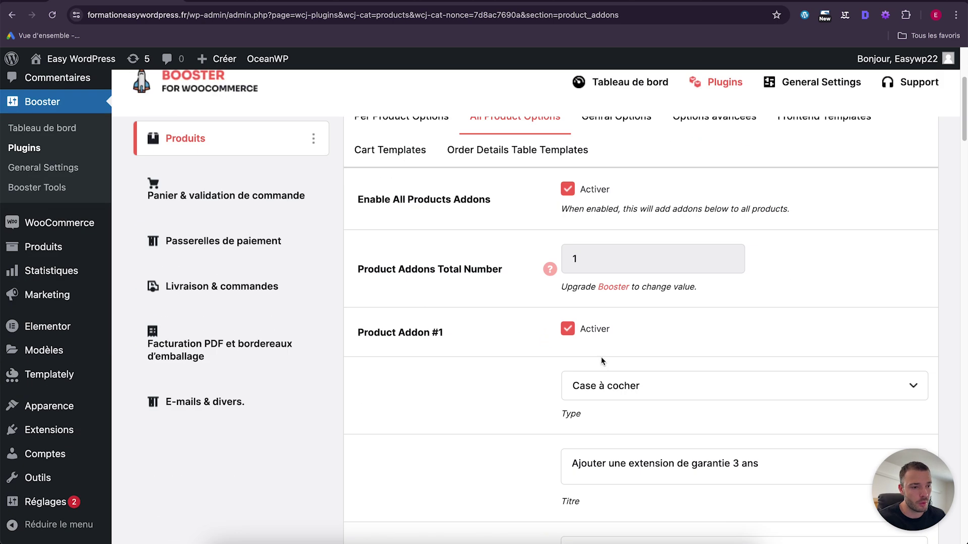
scroll(531, 341, "down", 2)
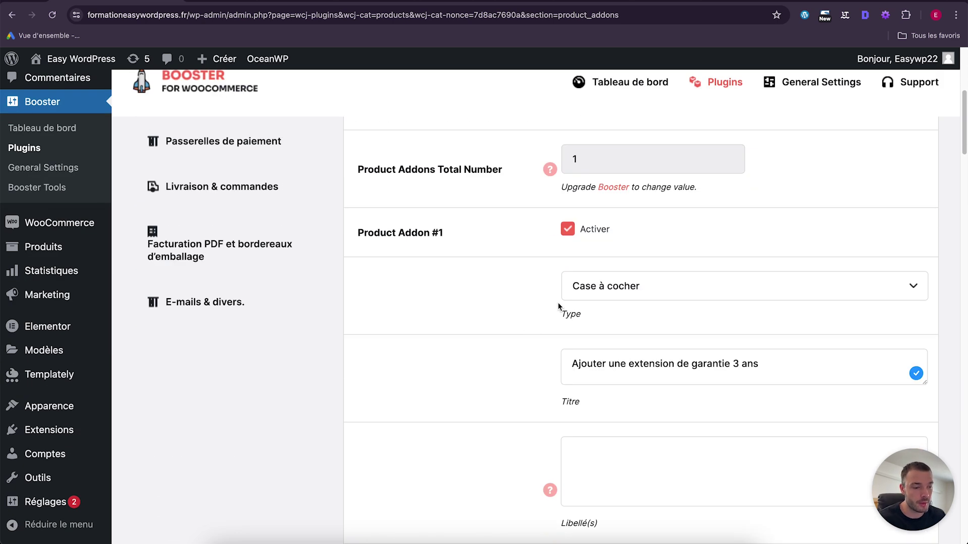
scroll(521, 343, "up", 2)
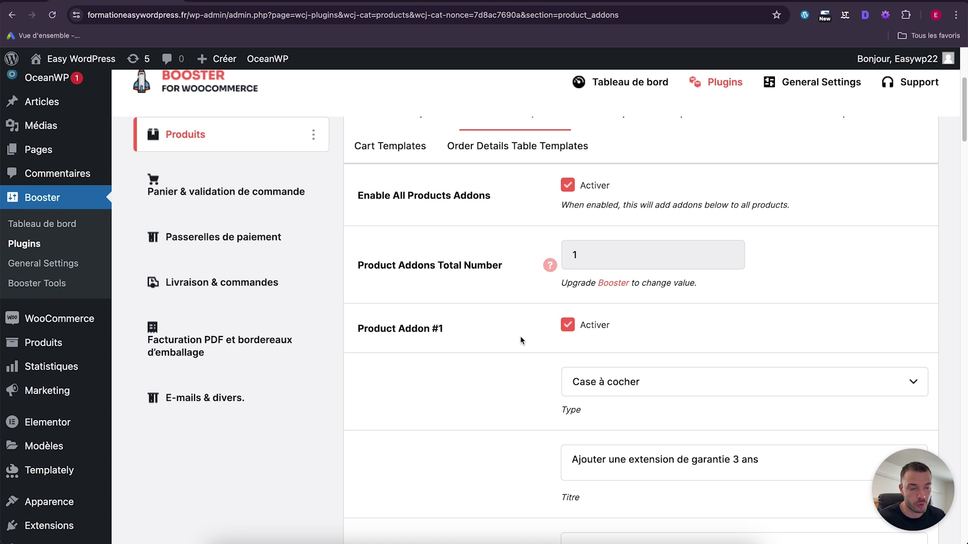
Collapse the Product Addons settings and review the other modules available in the Produits category.
scroll(520, 337, "up", 4)
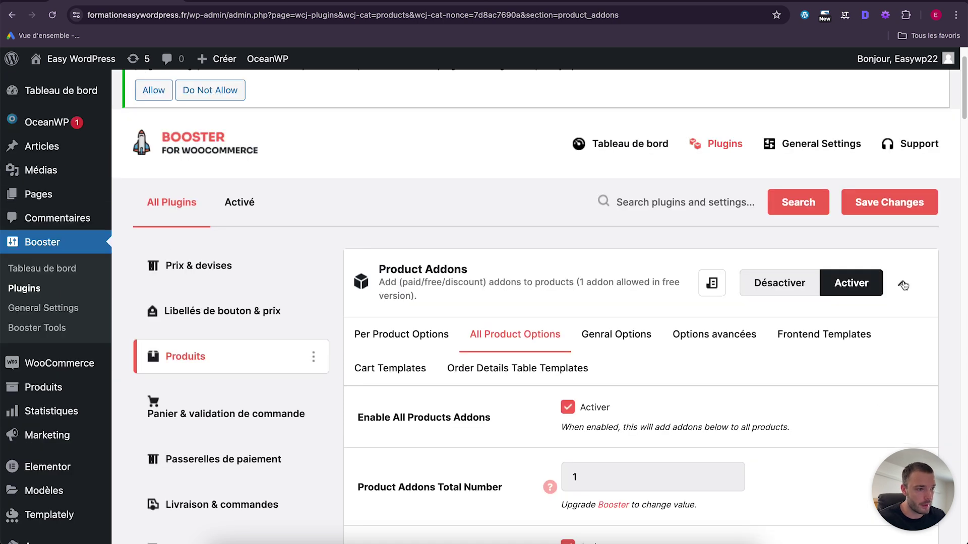
left_click(904, 286)
scroll(688, 304, "down", 9)
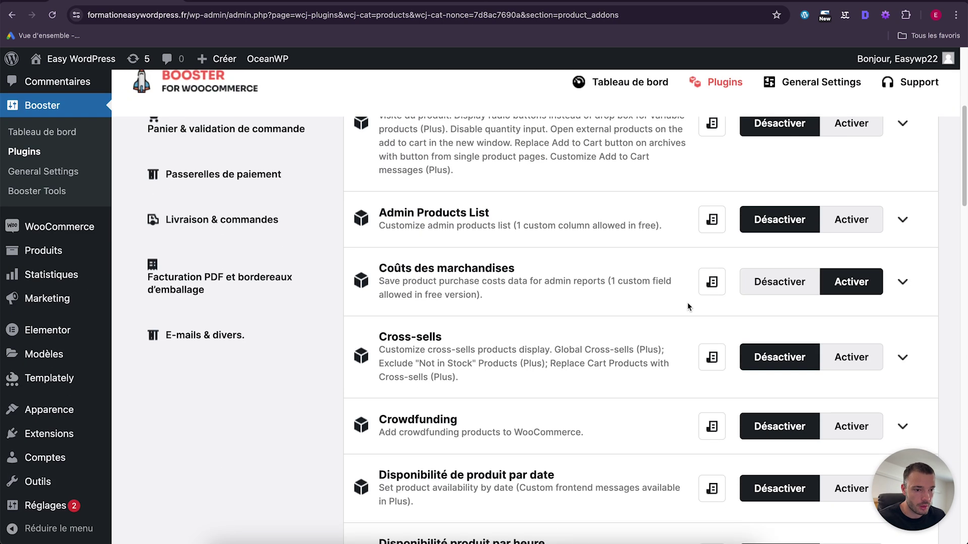
scroll(687, 305, "down", 9)
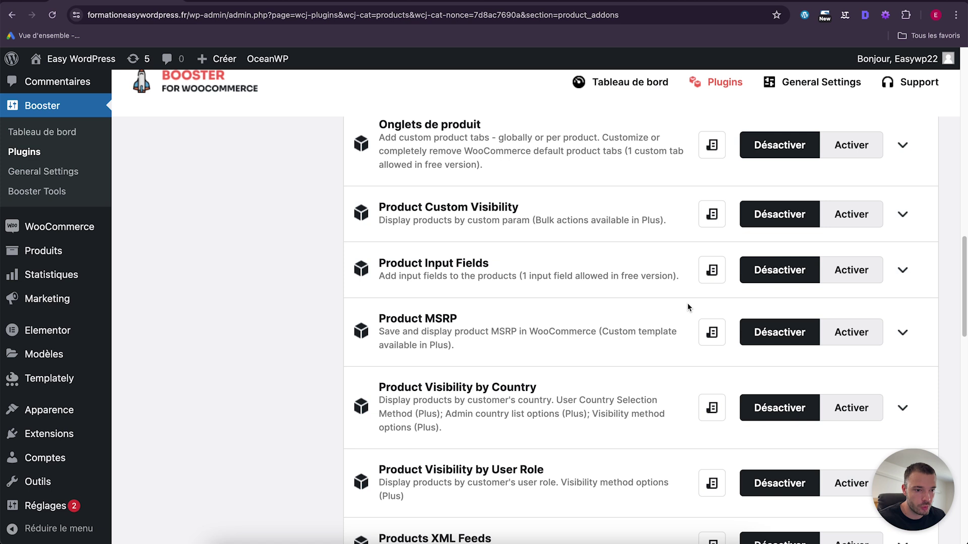
scroll(687, 303, "down", 2)
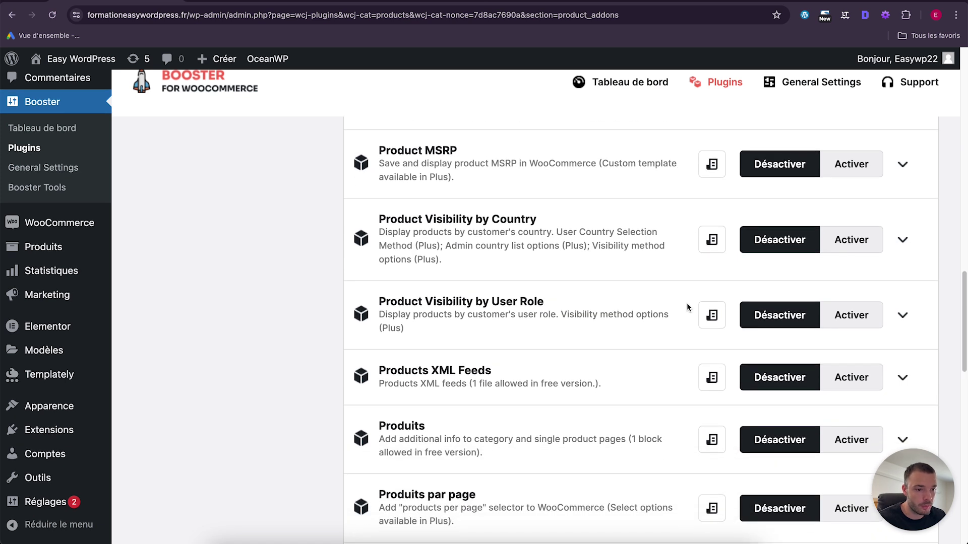
scroll(687, 307, "down", 6)
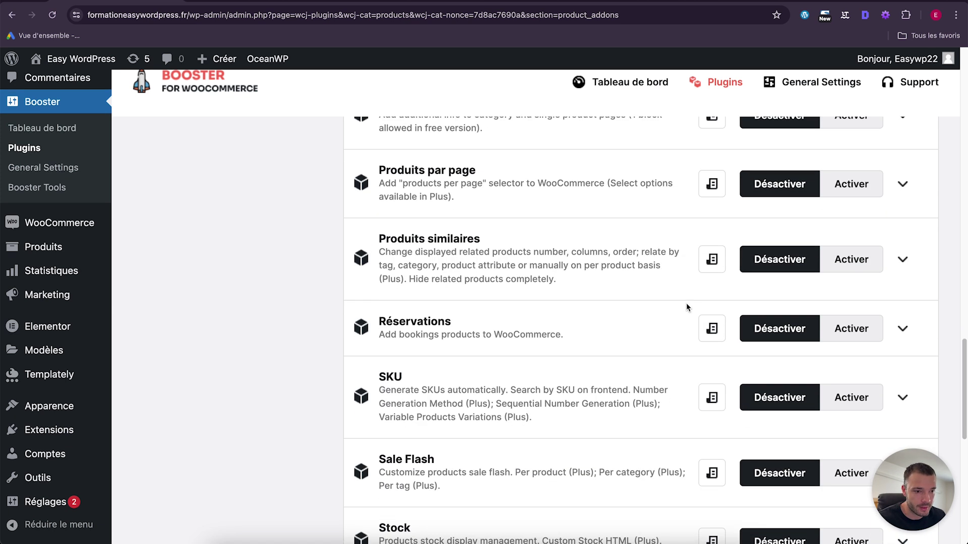
scroll(687, 307, "down", 6)
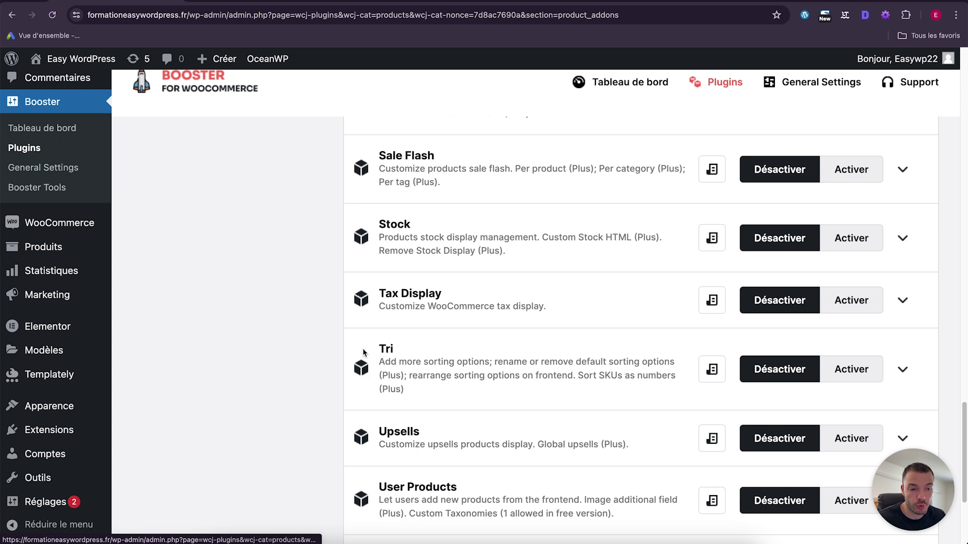
scroll(477, 337, "down", 4)
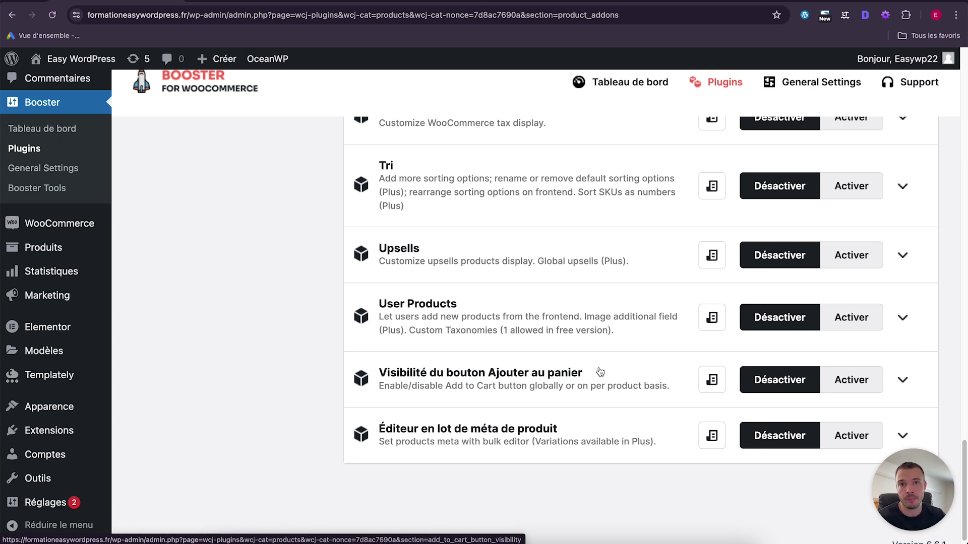
Examine the modules offered in the Panier & validation de commande and Passerelles de paiement categories.
scroll(600, 372, "up", 15)
scroll(247, 227, "down", 3)
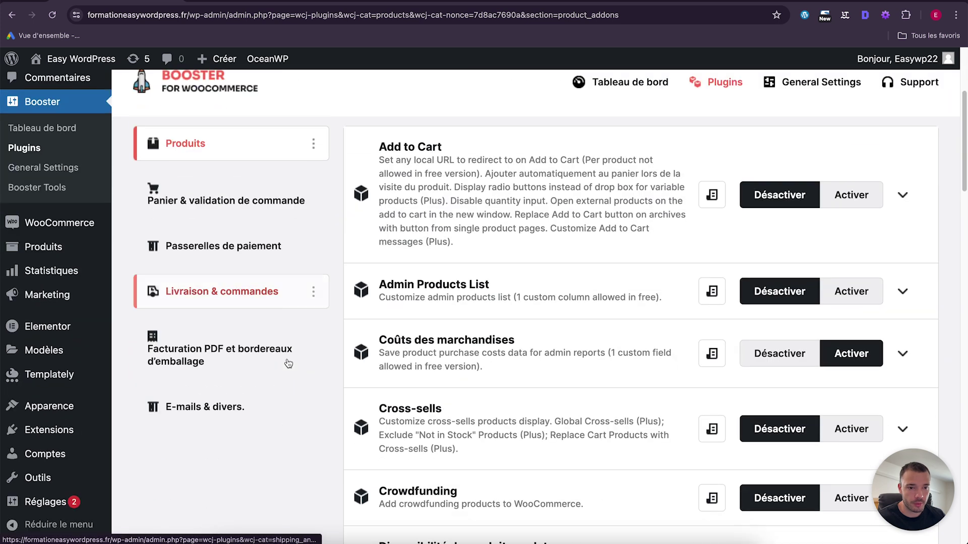
left_click(247, 204)
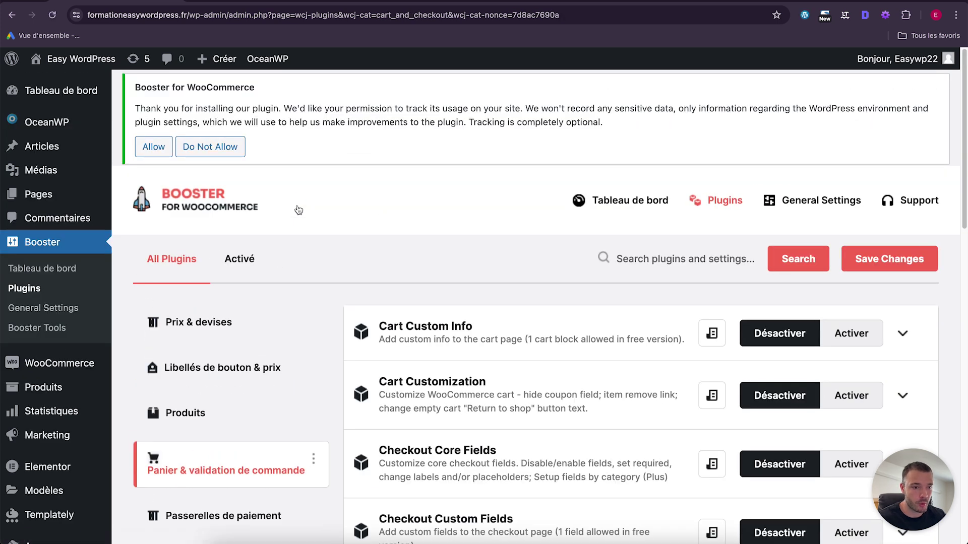
scroll(622, 275, "down", 3)
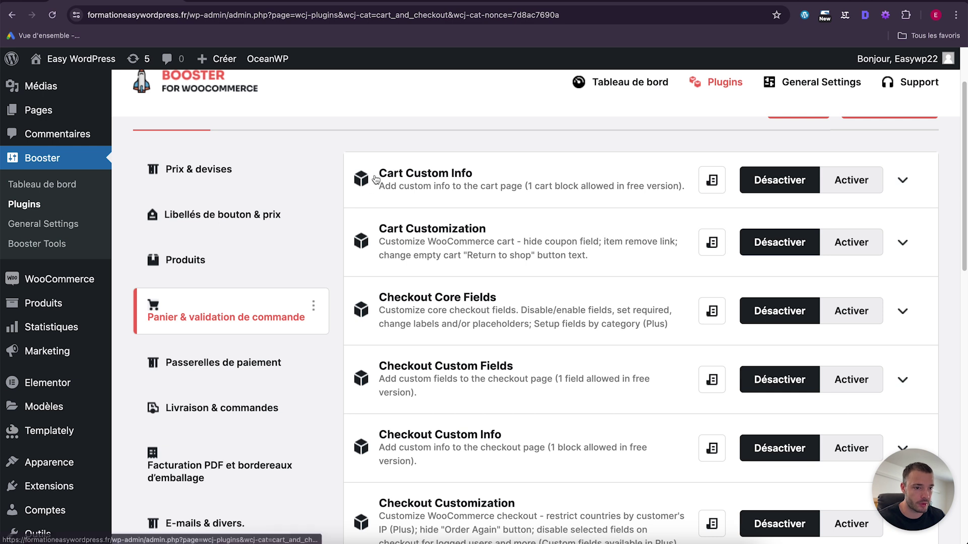
scroll(544, 280, "up", 1)
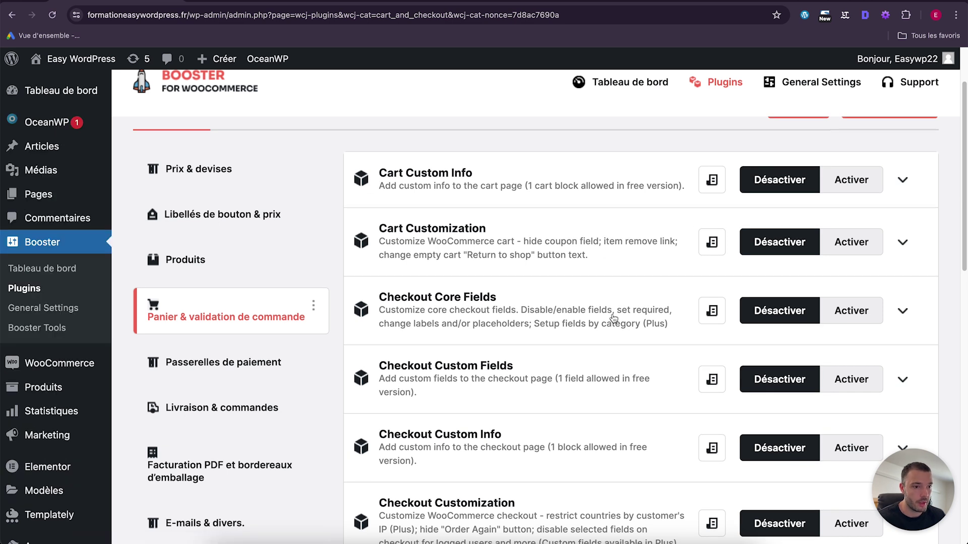
scroll(688, 237, "down", 7)
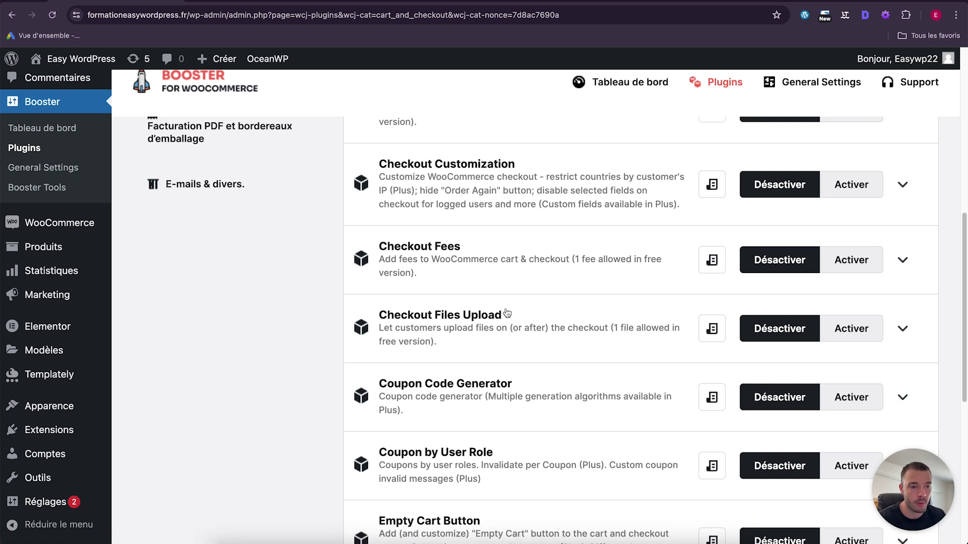
scroll(539, 317, "up", 4)
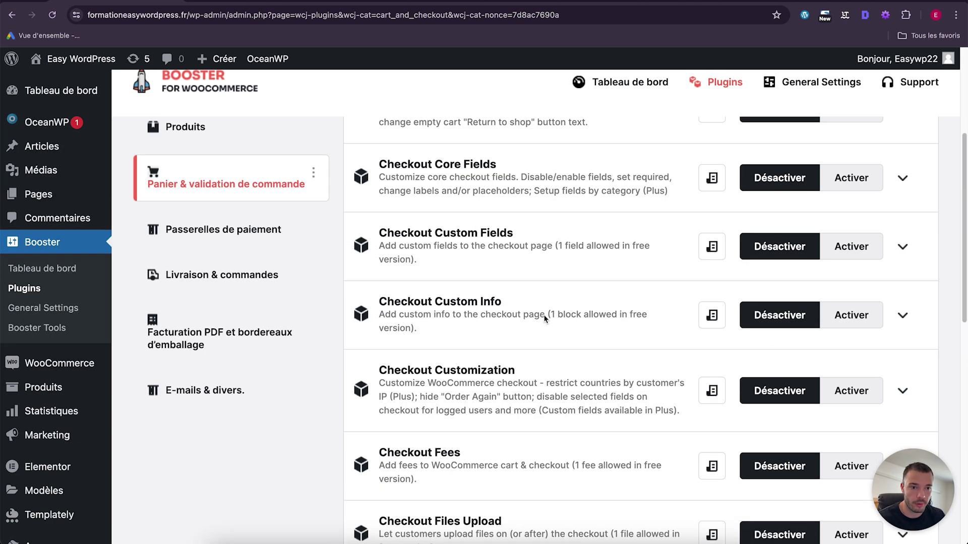
left_click(274, 241)
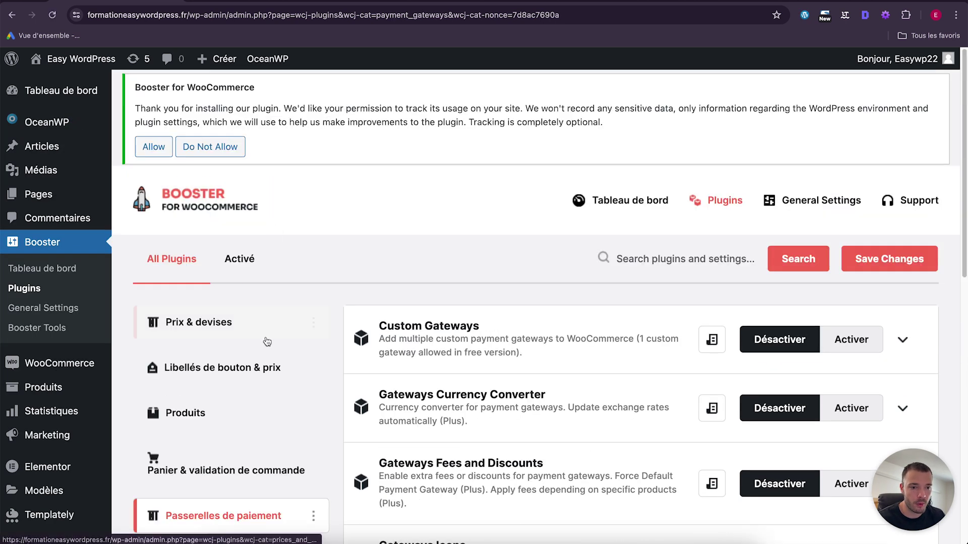
scroll(252, 298, "down", 5)
Open the Livraison & commandes category and examine the Left to Free Shipping module's description.
left_click(252, 288)
scroll(520, 290, "down", 3)
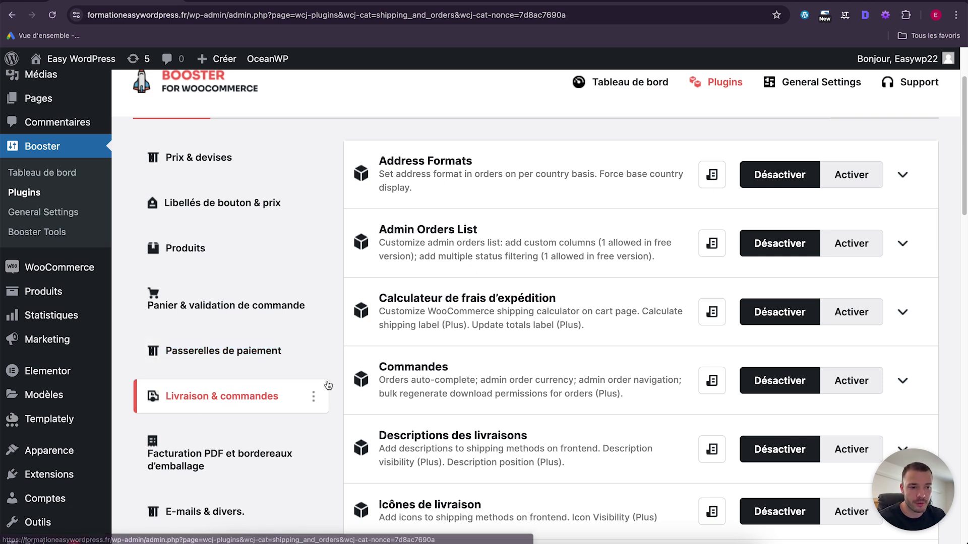
scroll(620, 298, "down", 5)
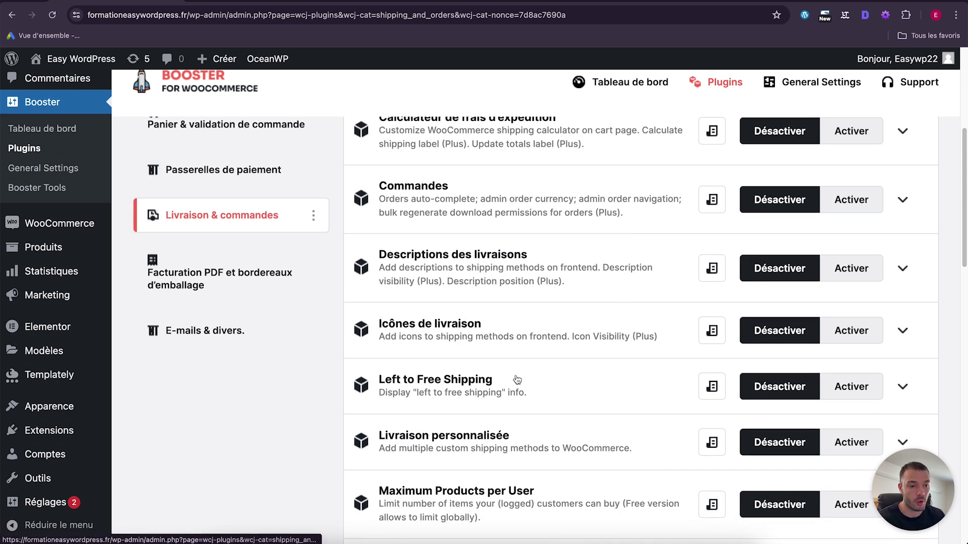
left_click_drag(527, 392, 379, 380)
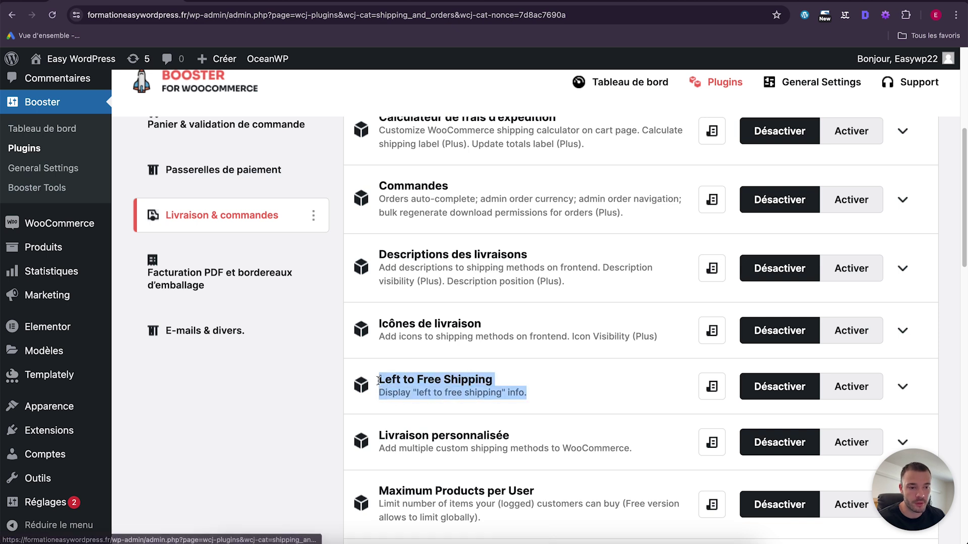
left_click(576, 392)
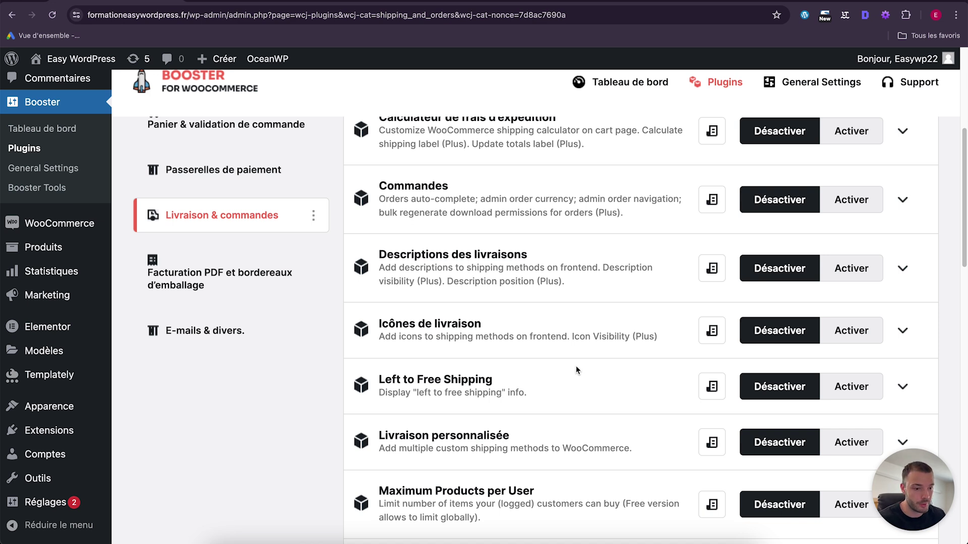
Review the remaining Livraison & commandes modules, including minimum order amount, Order Quantities and the conditional shipping methods.
scroll(577, 365, "down", 6)
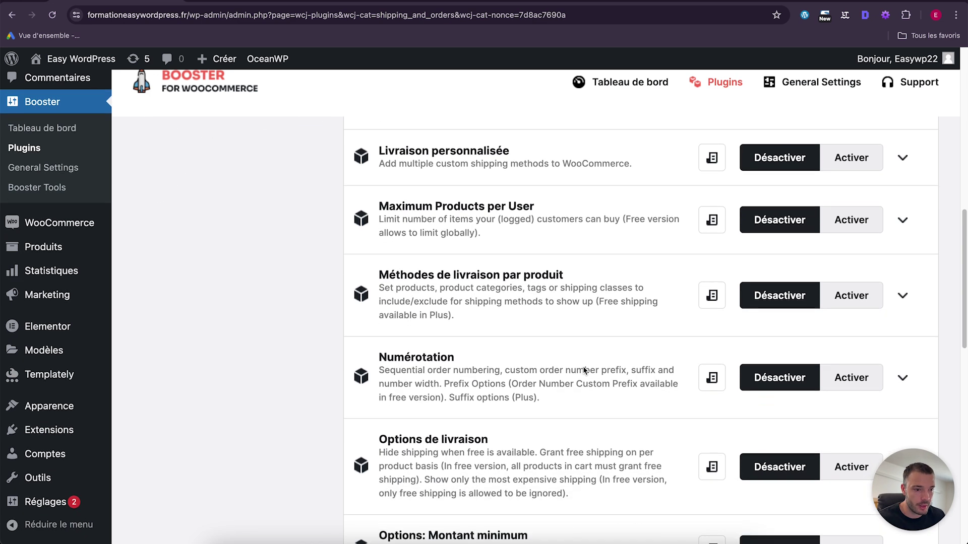
scroll(583, 369, "down", 4)
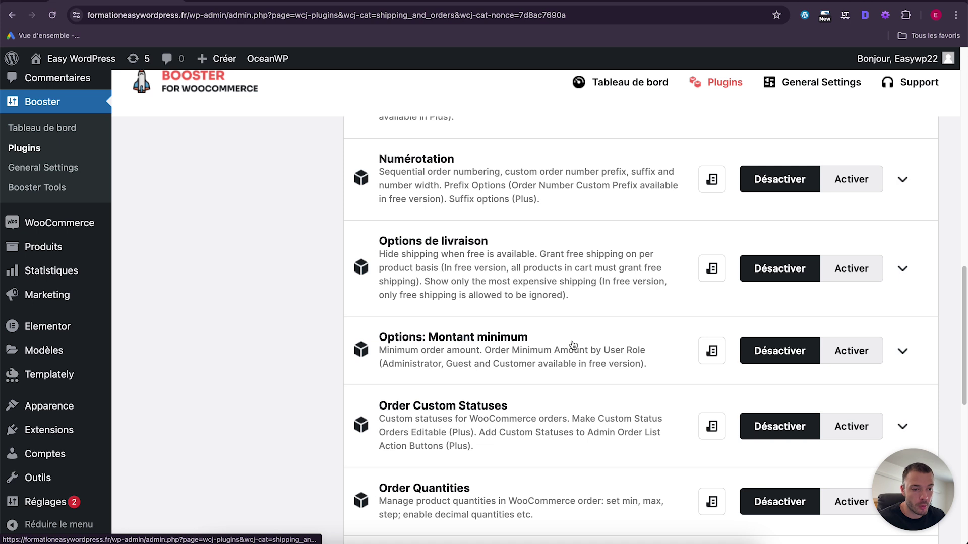
scroll(573, 345, "down", 3)
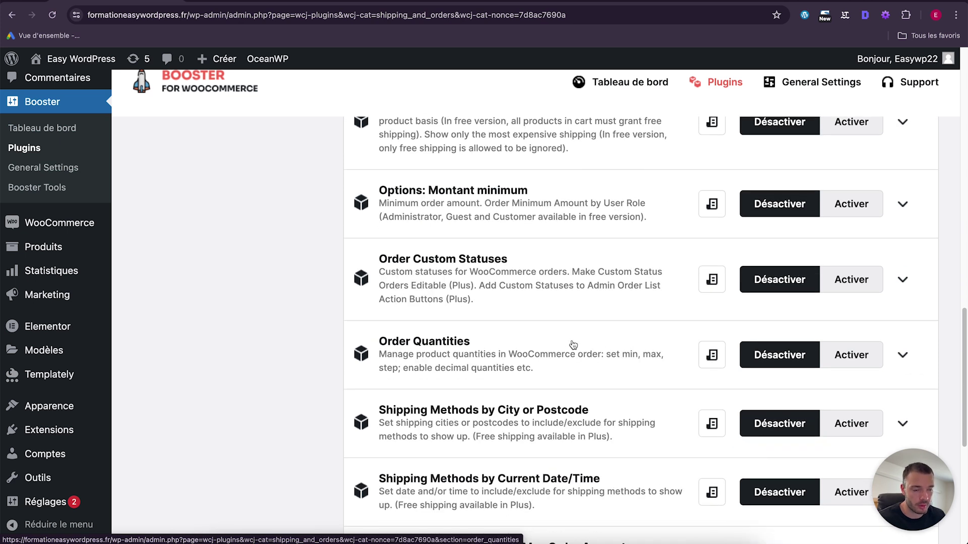
scroll(573, 344, "down", 4)
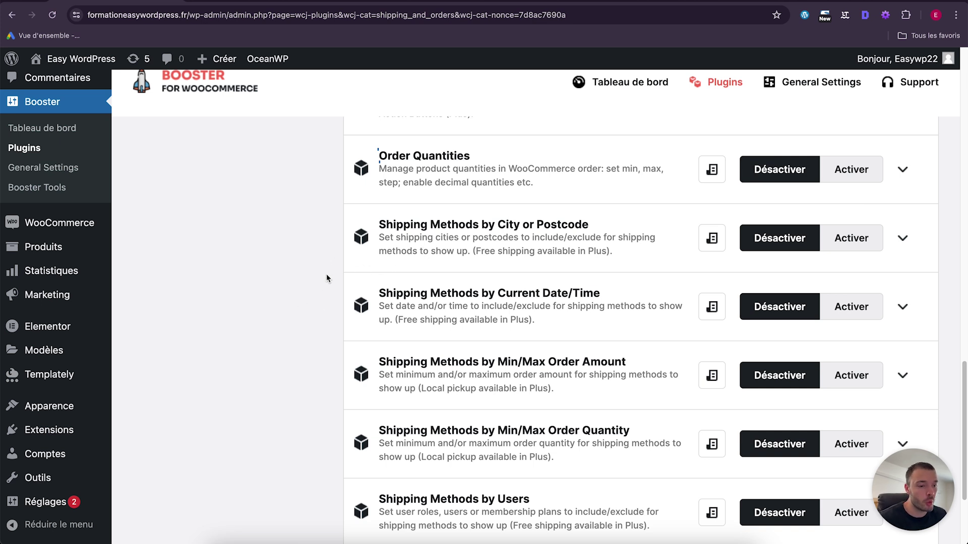
scroll(326, 273, "down", 3)
scroll(325, 276, "up", 5)
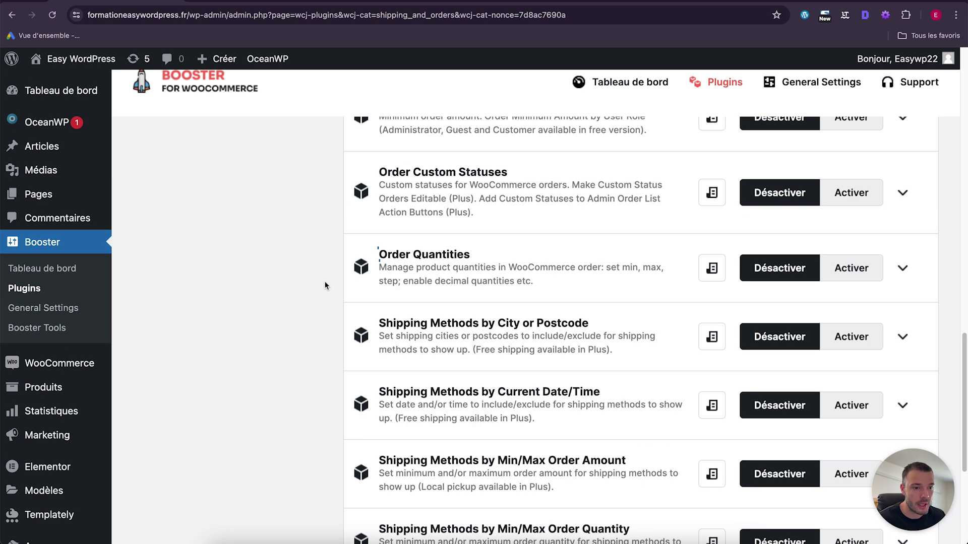
Activate the PDF Invoicing module in the Facturation PDF et bordereaux d'emballage category.
scroll(328, 287, "up", 5)
scroll(327, 318, "up", 10)
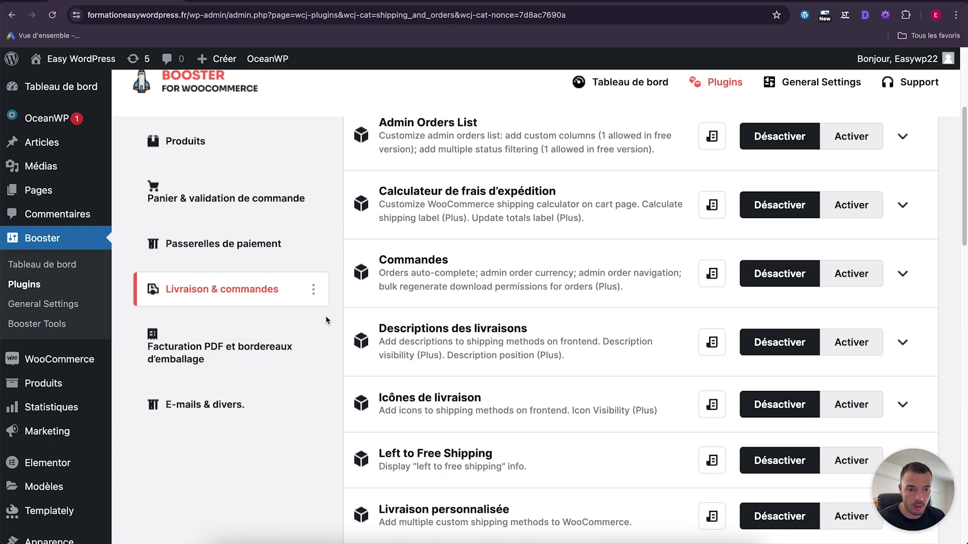
left_click(262, 345)
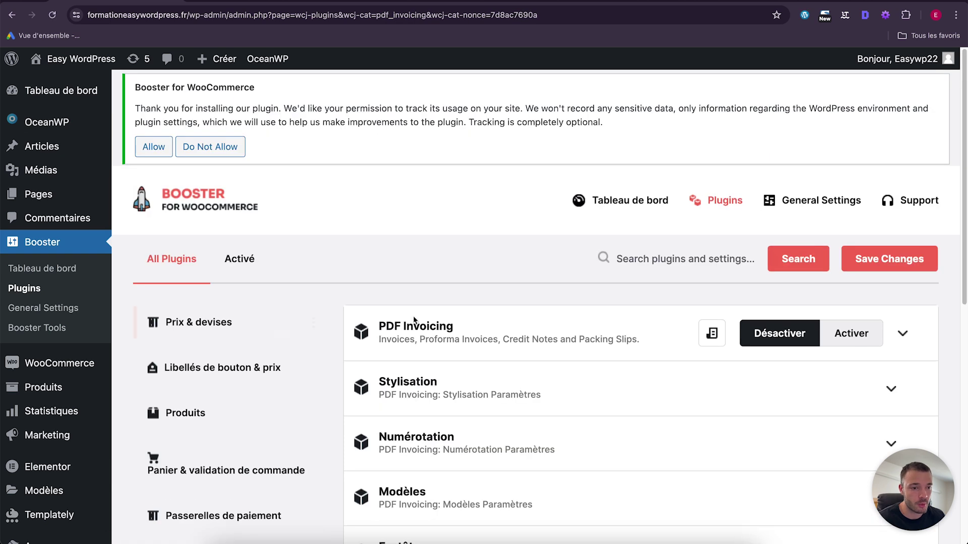
scroll(524, 278, "down", 4)
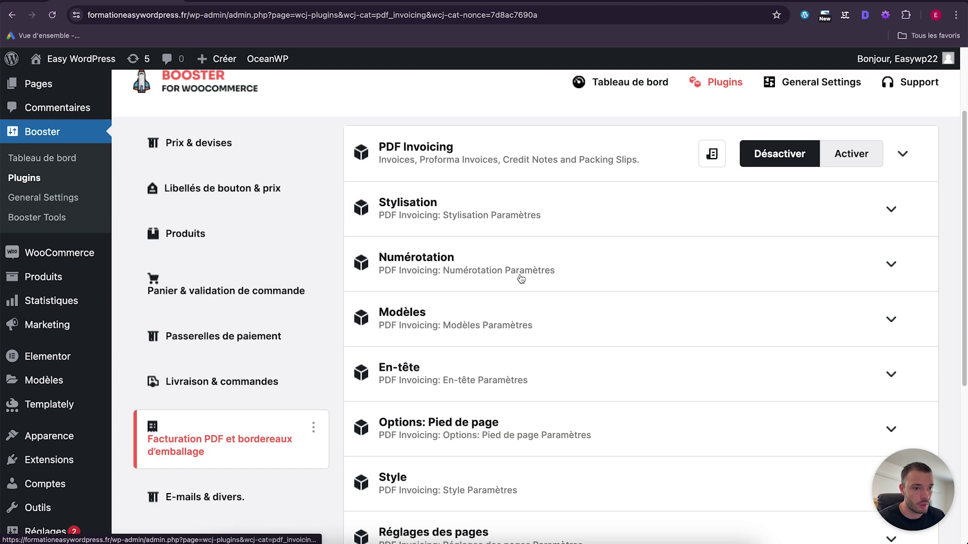
left_click(847, 160)
scroll(627, 182, "up", 1)
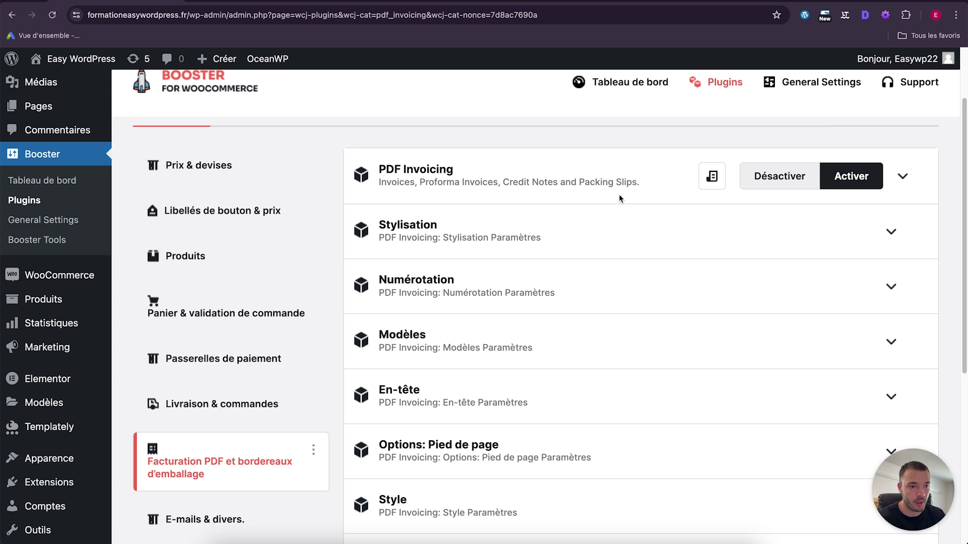
Activate the Custom Emails module in the E-mails & divers category and save its settings.
scroll(466, 352, "down", 2)
scroll(471, 290, "down", 2)
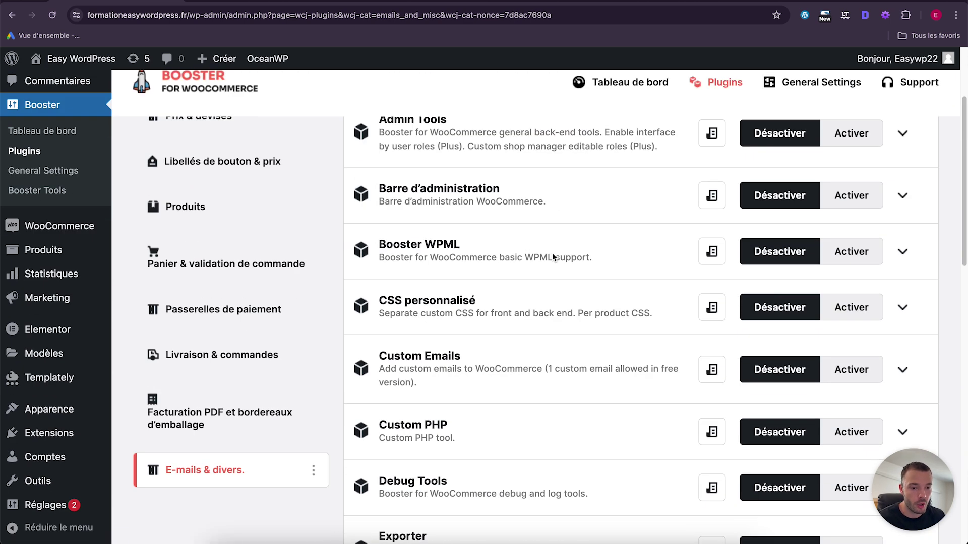
scroll(550, 256, "down", 2)
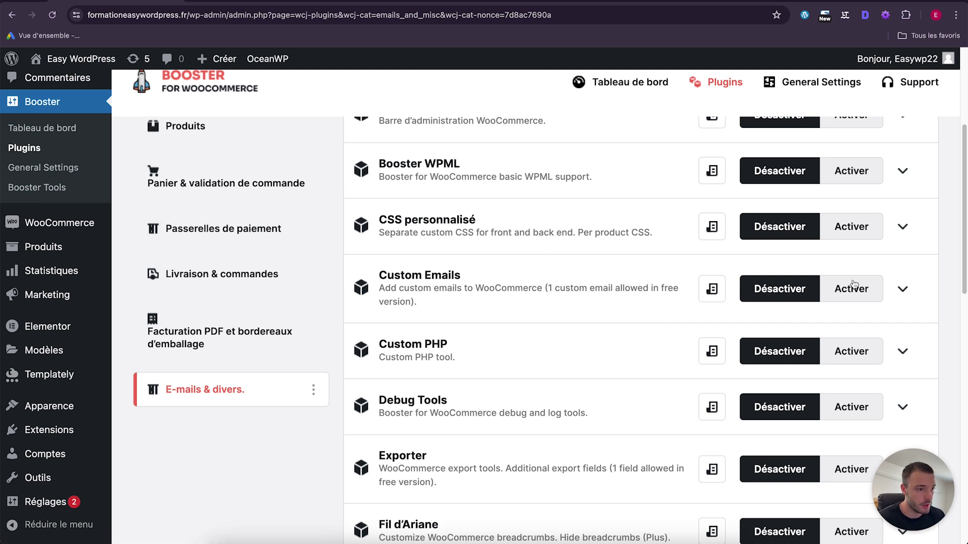
left_click(904, 291)
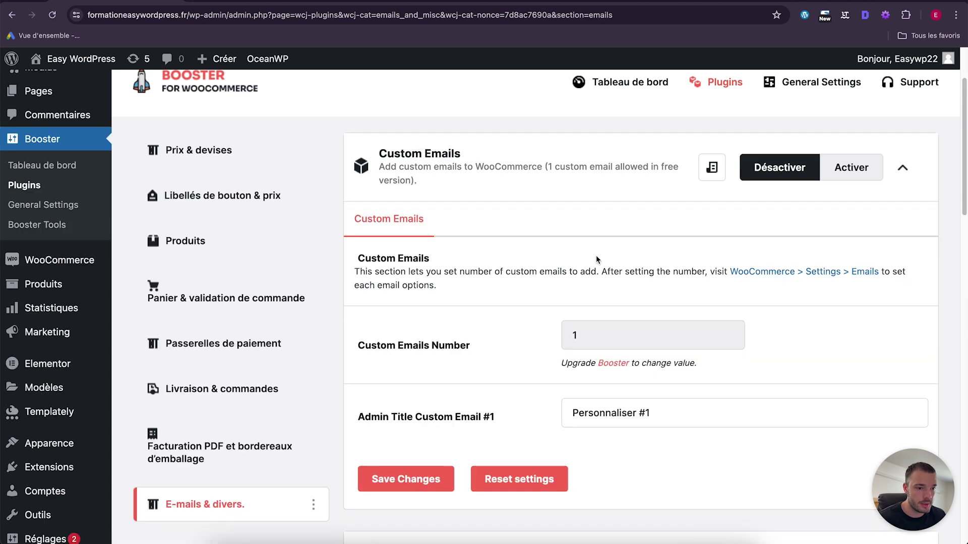
left_click(841, 168)
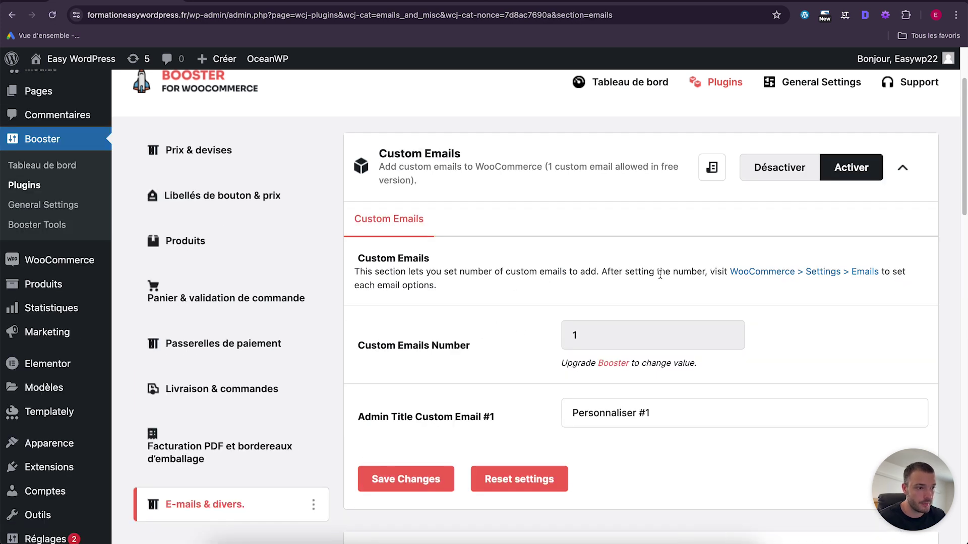
left_click(426, 479)
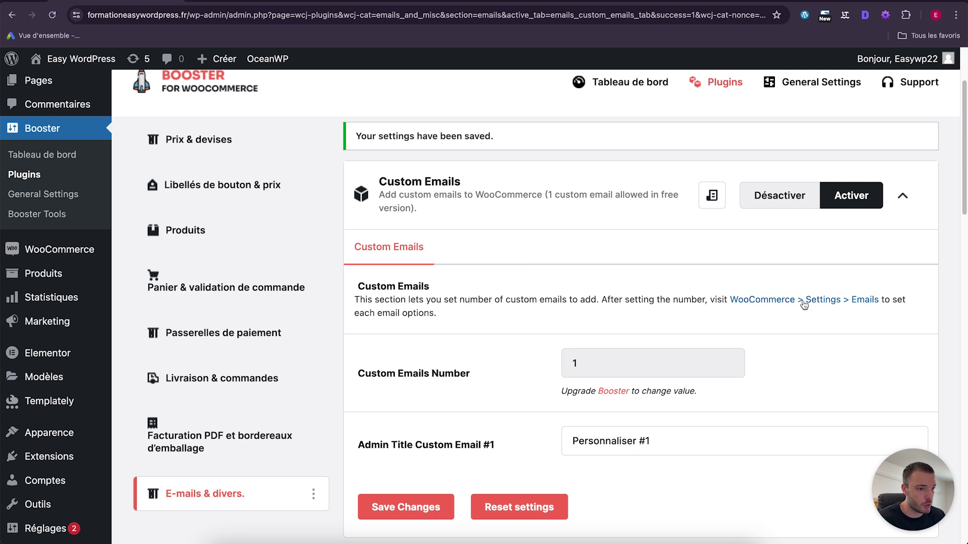
Follow the Custom Emails link to the WooCommerce e-mail settings and open the Personnaliser #1 e-mail for management.
left_click(804, 305)
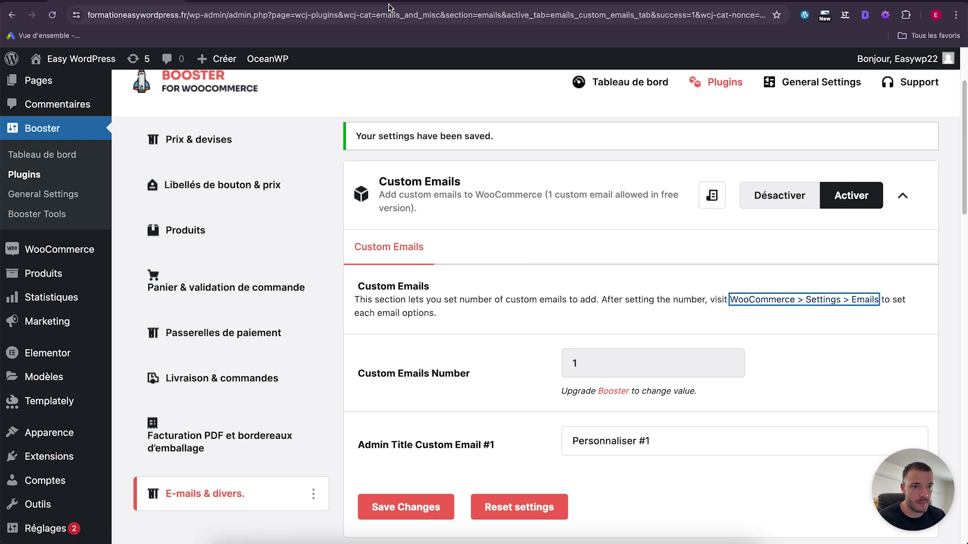
scroll(498, 297, "down", 10)
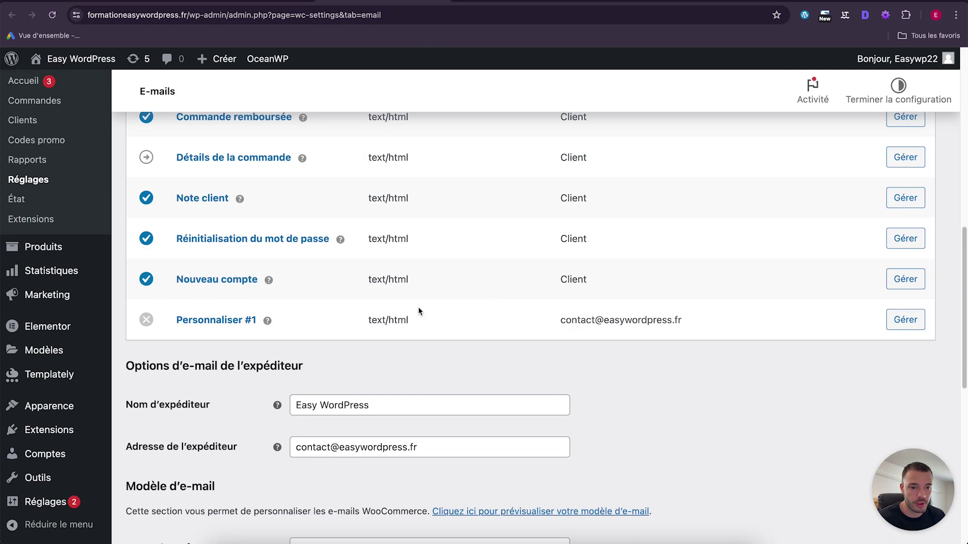
left_click(902, 327)
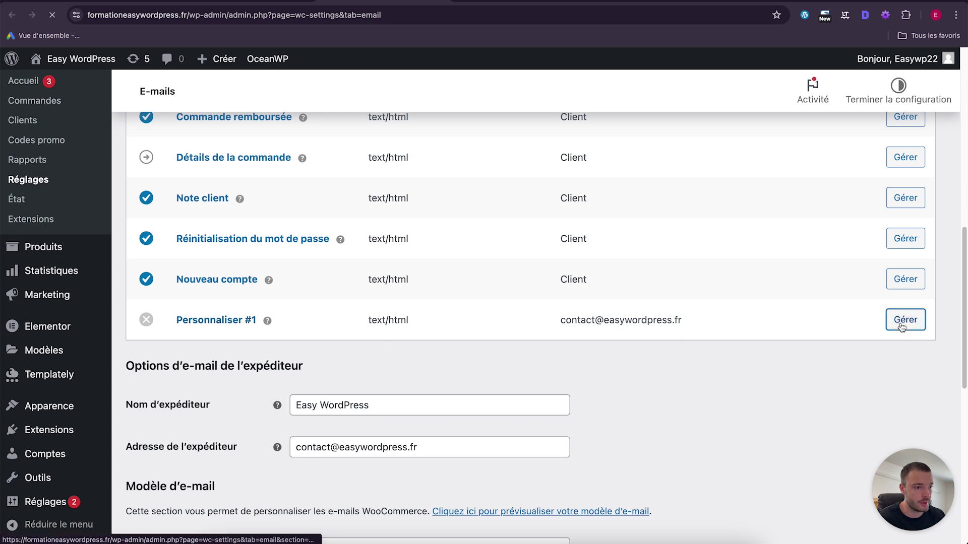
Select the New order (Remboursée) trigger for the Personnaliser #1 e-mail and review its HTML and plain-text templates.
scroll(656, 312, "down", 3)
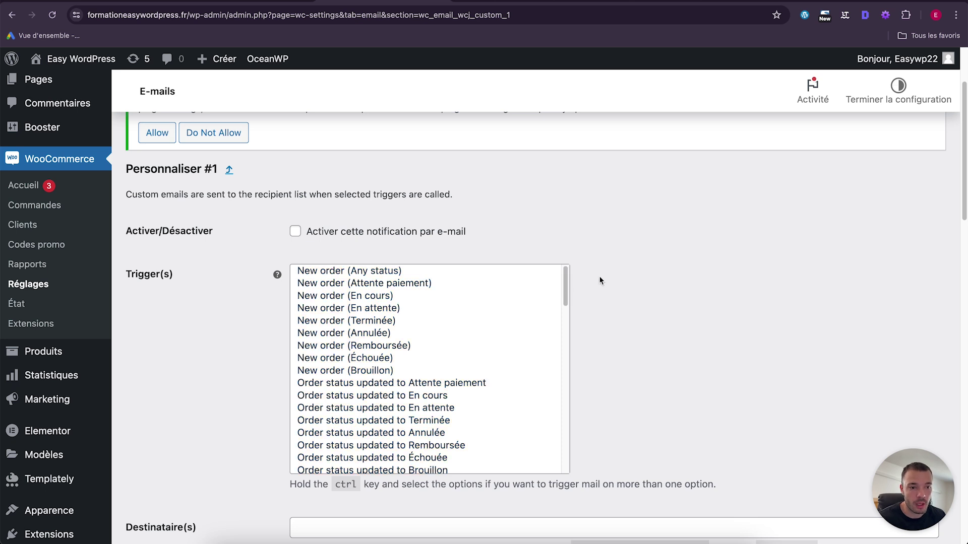
left_click_drag(565, 282, 587, 272)
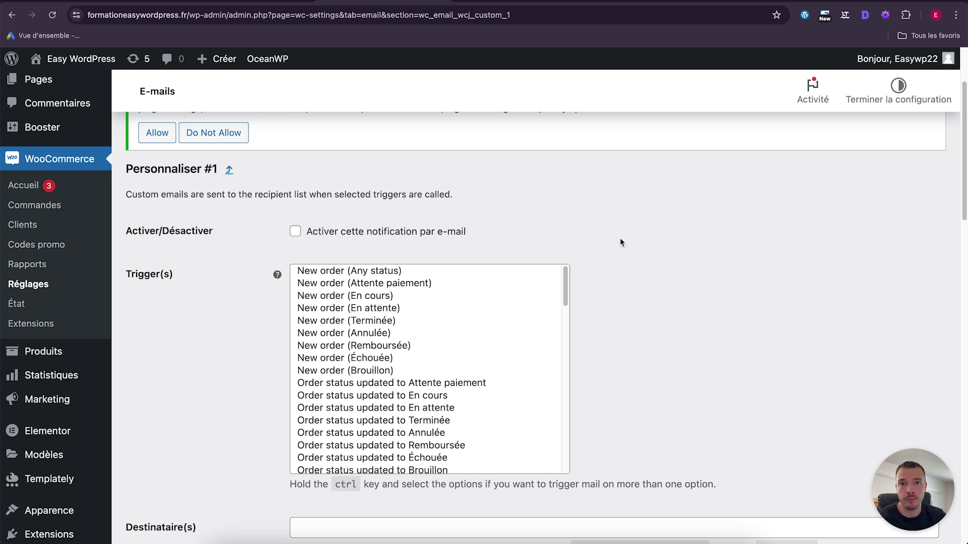
left_click(413, 347)
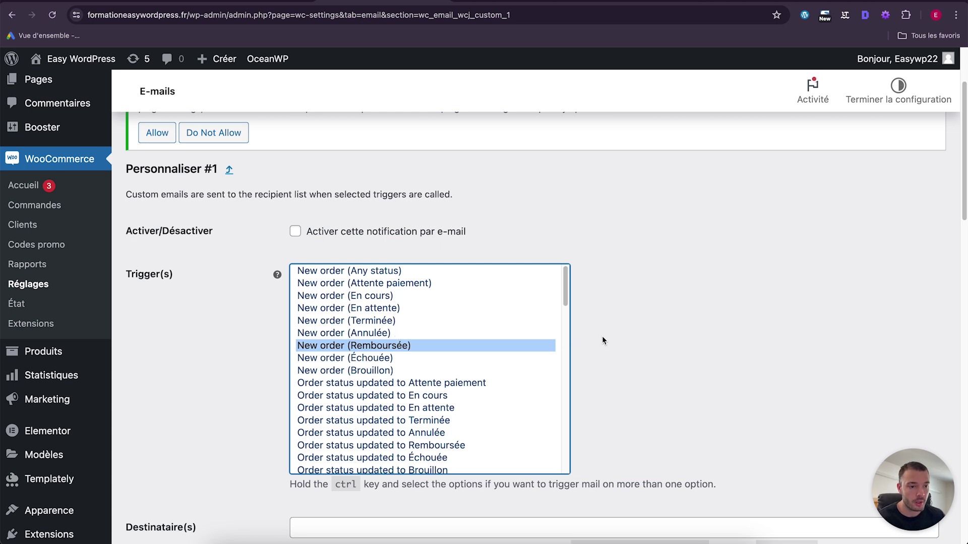
scroll(605, 336, "down", 12)
scroll(264, 322, "down", 4)
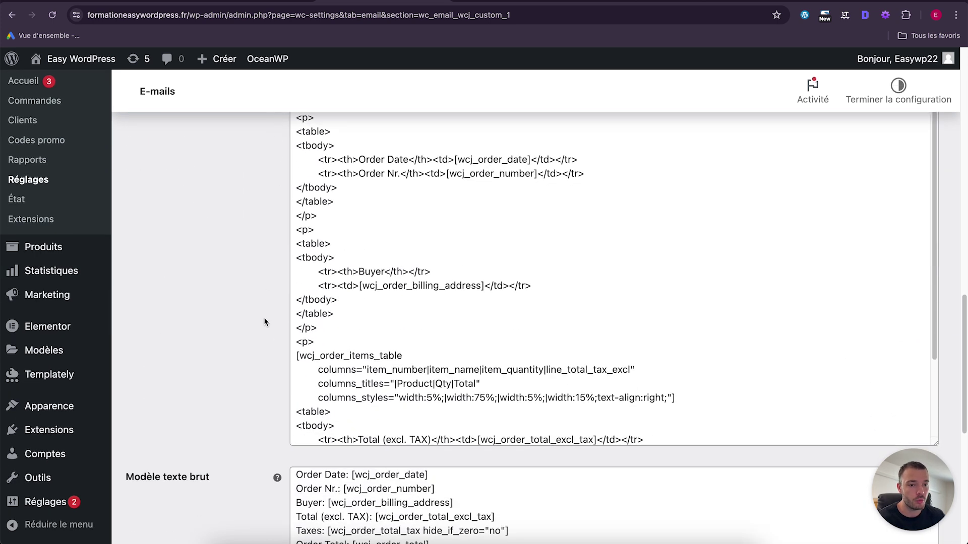
scroll(265, 322, "down", 5)
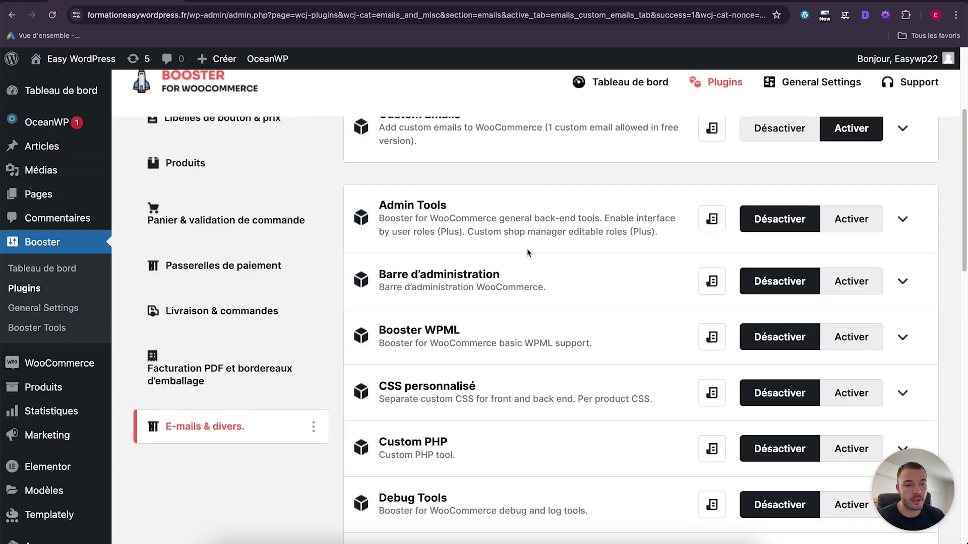
Review the other E-mails & divers modules in Booster, including Admin Tools, CSS personnalisé, Debug Tools, Exporter and Fil d'Ariane.
scroll(552, 250, "down", 5)
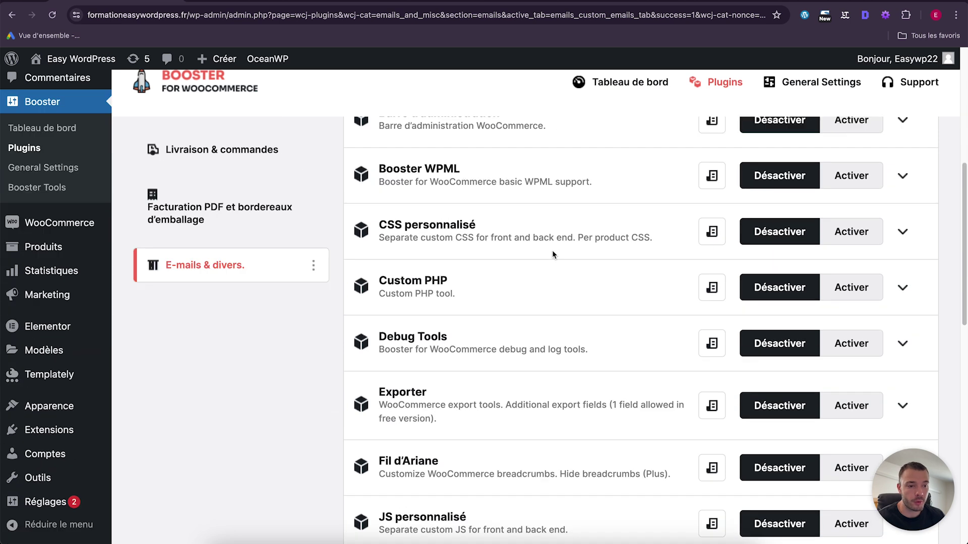
scroll(622, 332, "down", 5)
scroll(621, 335, "up", 10)
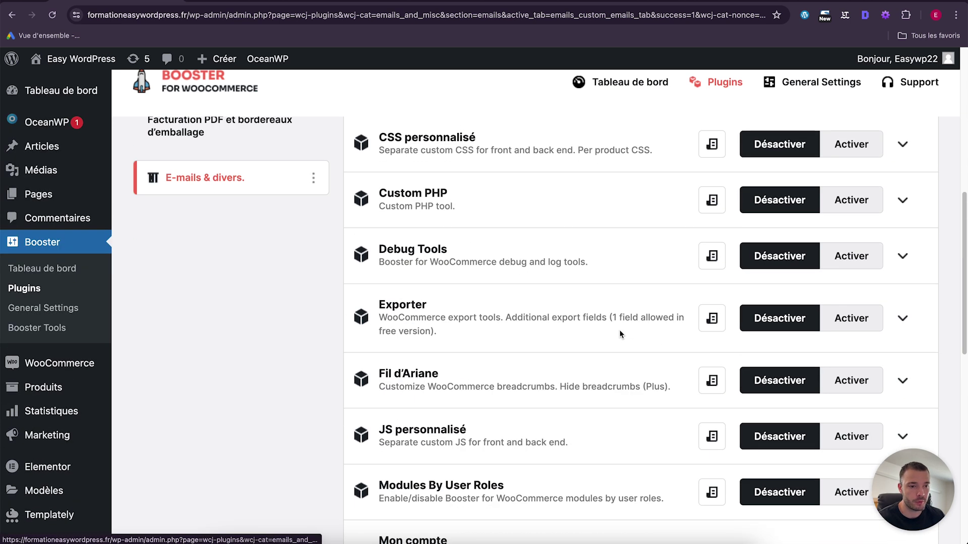
scroll(620, 334, "up", 2)
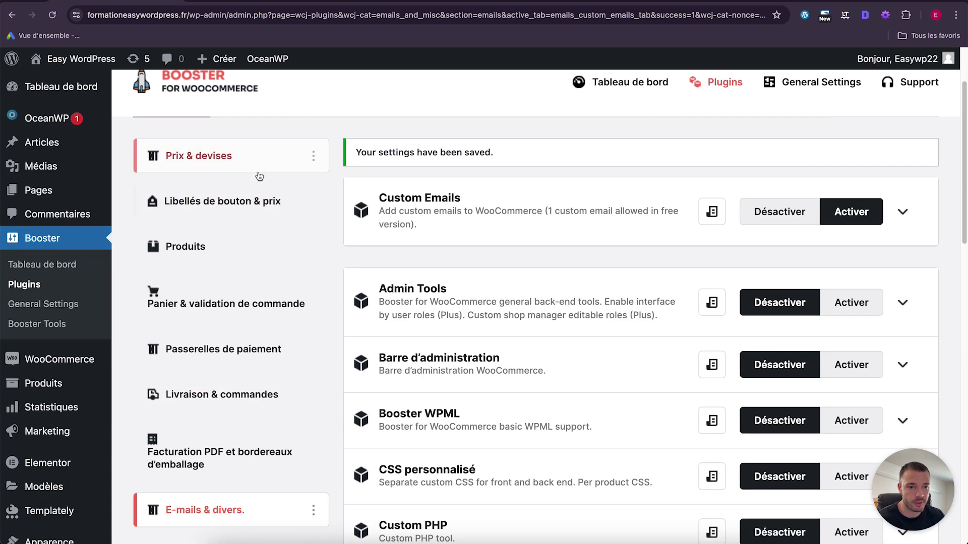